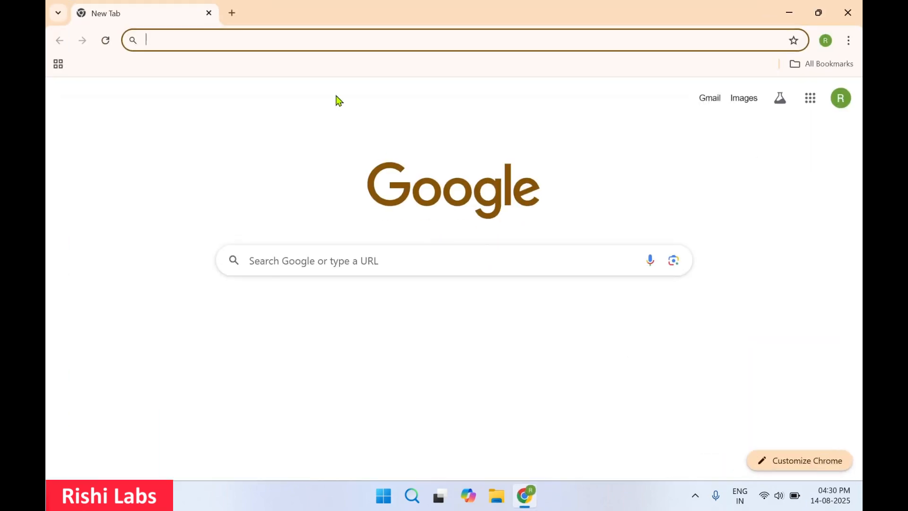
# Search the web for "adventure works database download" and open the Microsoft Learn AdventureWorks sample databases article.
pyautogui.write('adventure works database download')
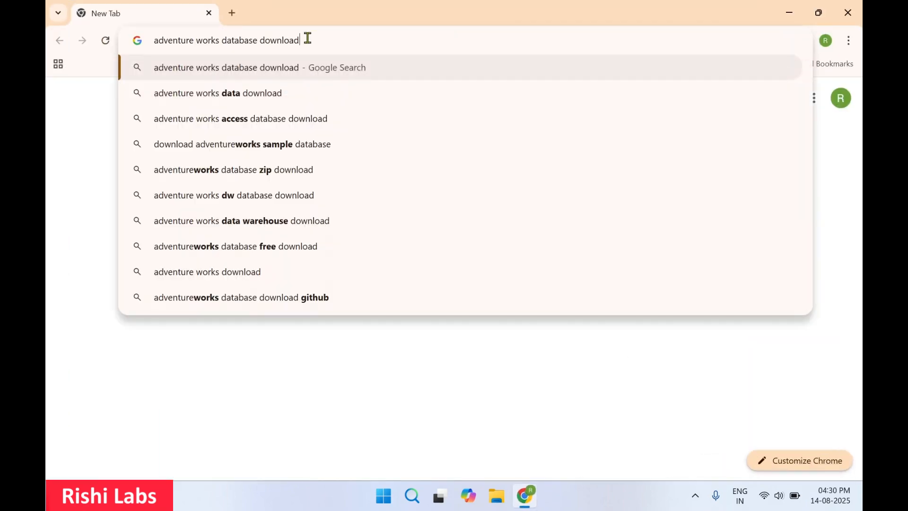
pyautogui.press('Return')
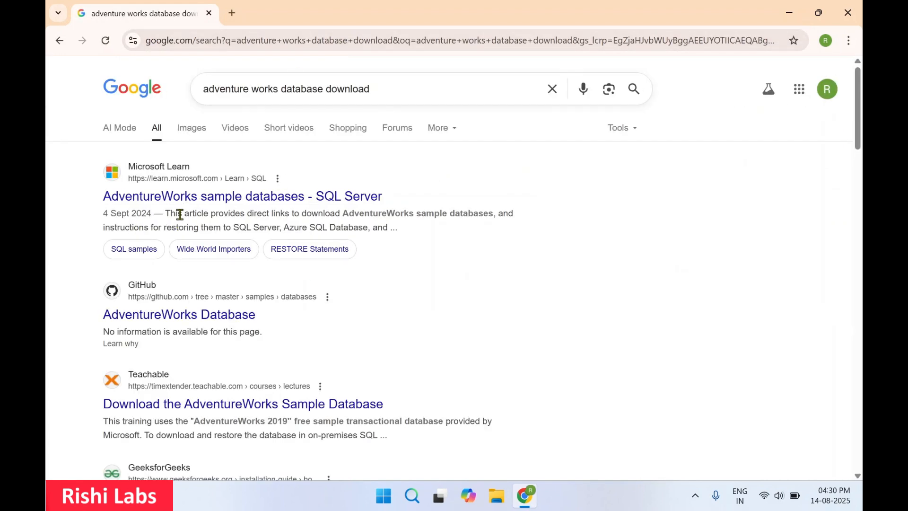
pyautogui.click(201, 196)
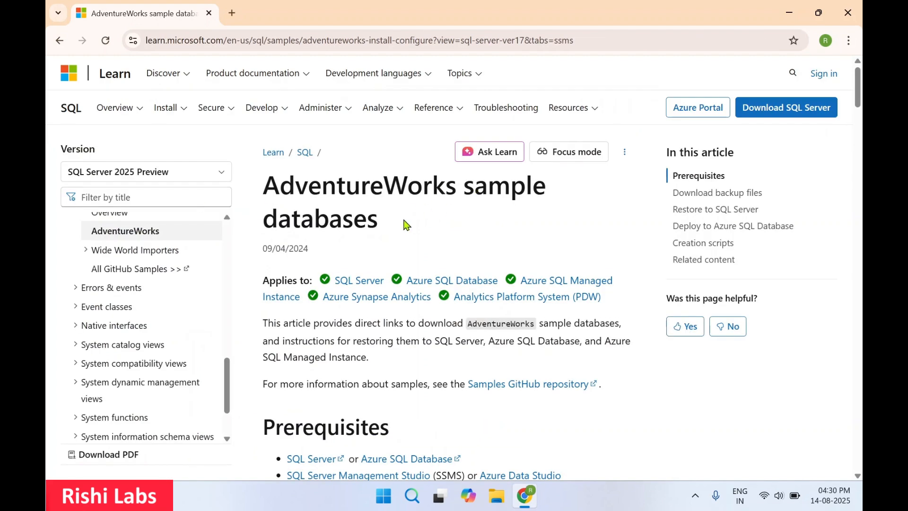
# Download the AdventureWorks2022.bak and AdventureWorksDW2022.bak backup files and check their download progress.
pyautogui.scroll(-3, 401, 226)
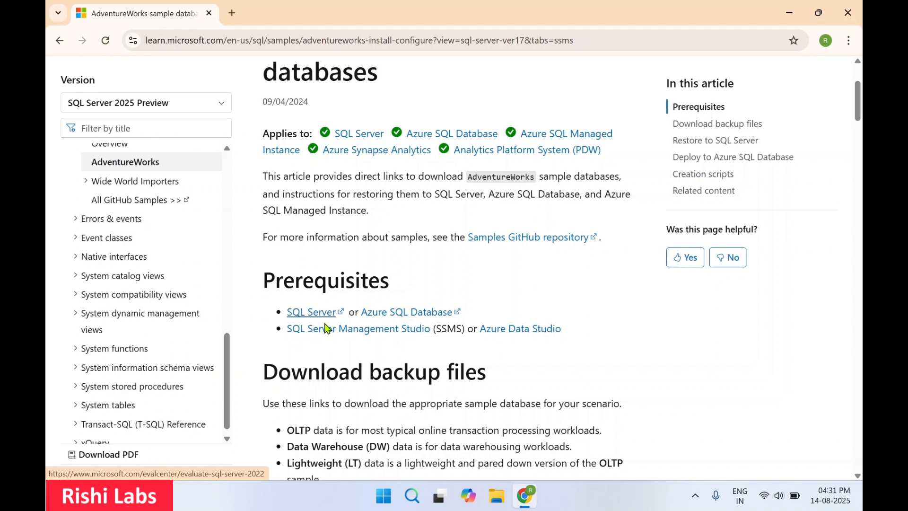
pyautogui.scroll(-1, 374, 340)
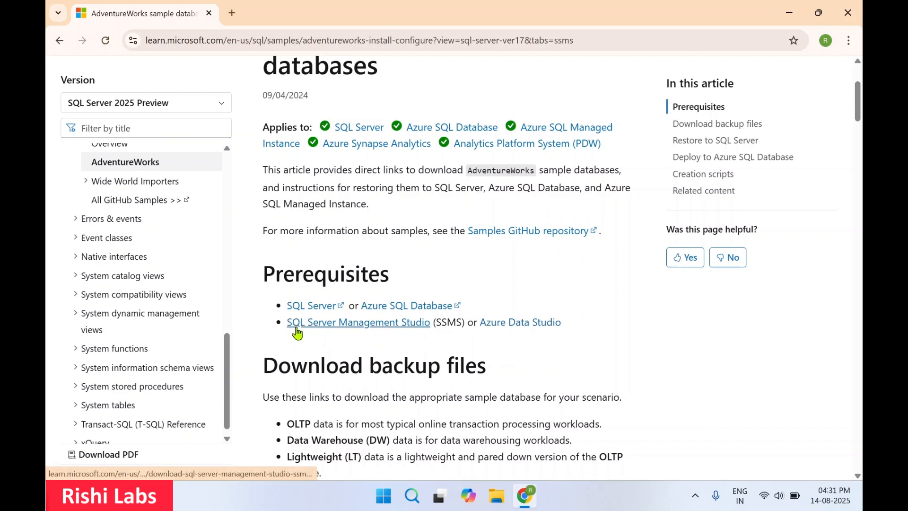
pyautogui.scroll(-3, 399, 335)
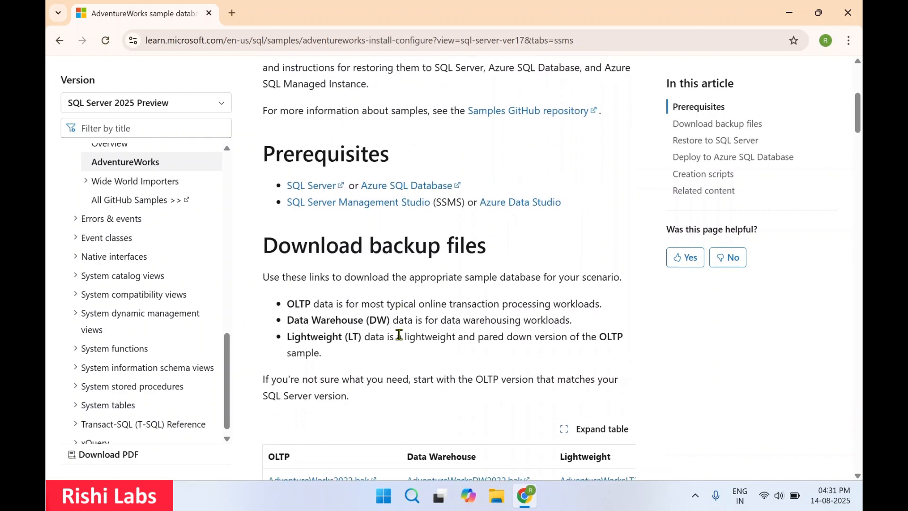
pyautogui.scroll(-2, 402, 337)
pyautogui.scroll(-1, 402, 343)
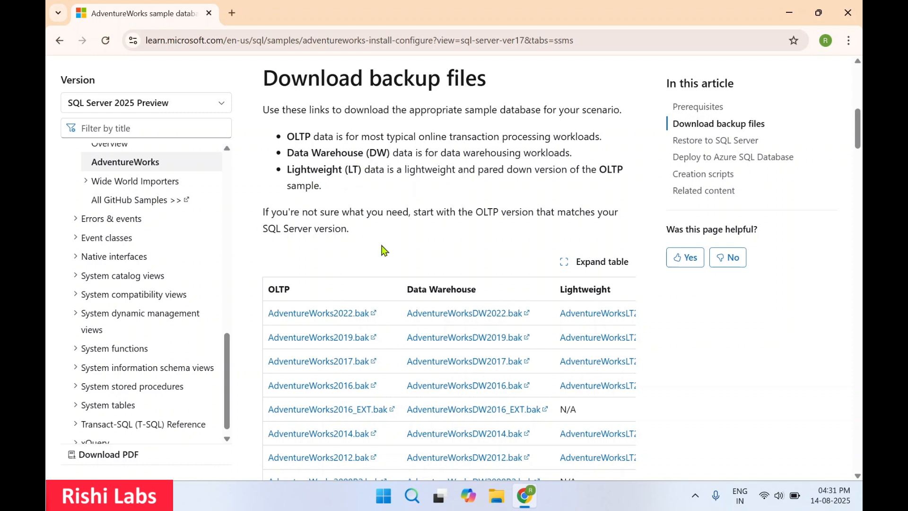
pyautogui.scroll(-1, 385, 247)
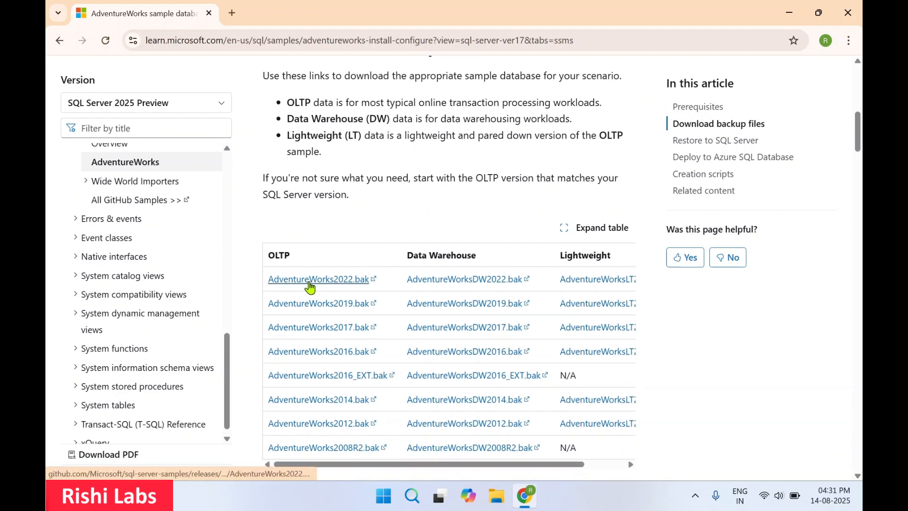
pyautogui.click(315, 282)
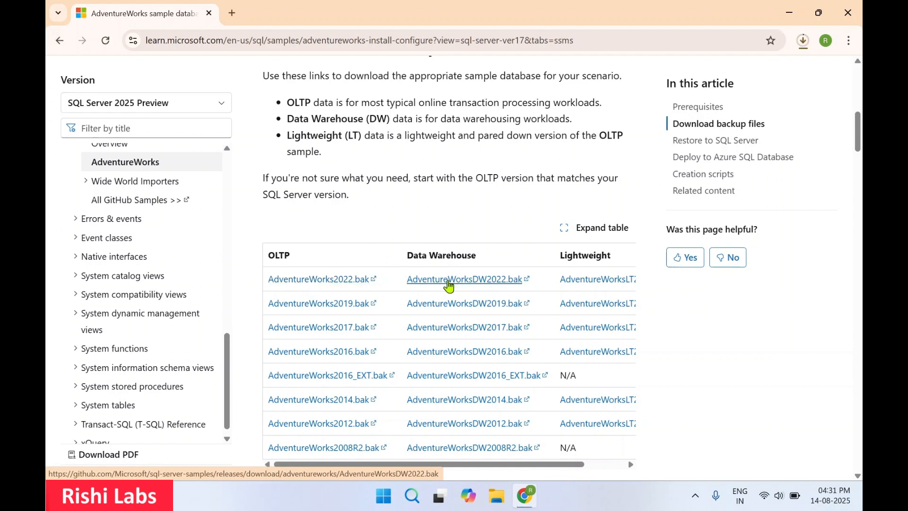
pyautogui.click(454, 286)
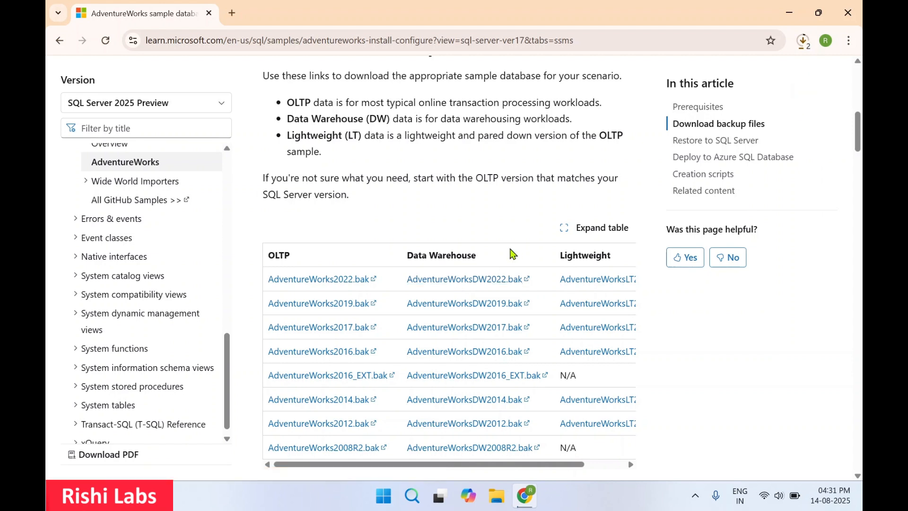
pyautogui.click(803, 40)
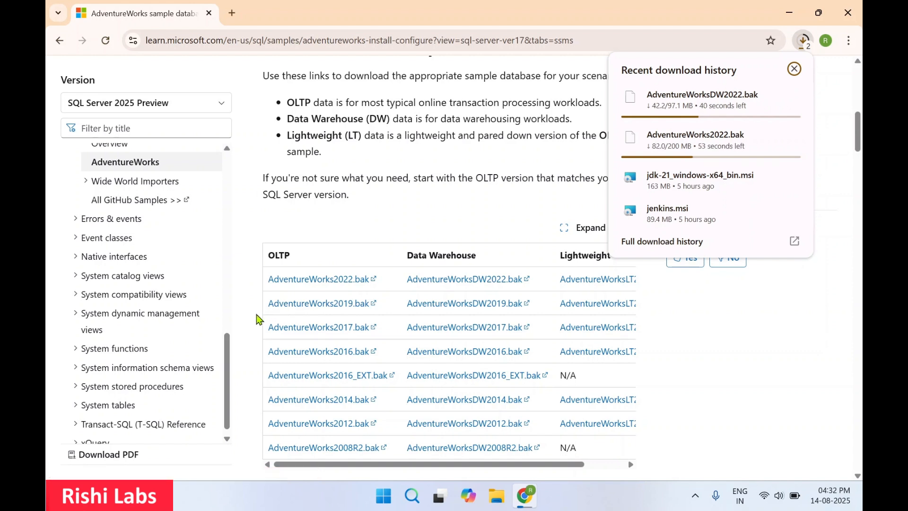
pyautogui.click(260, 319)
# Read the Restore to SQL Server instructions, viewing the Transact-SQL tab before returning to the SSMS tab.
pyautogui.scroll(-3, 507, 198)
pyautogui.scroll(-4, 507, 199)
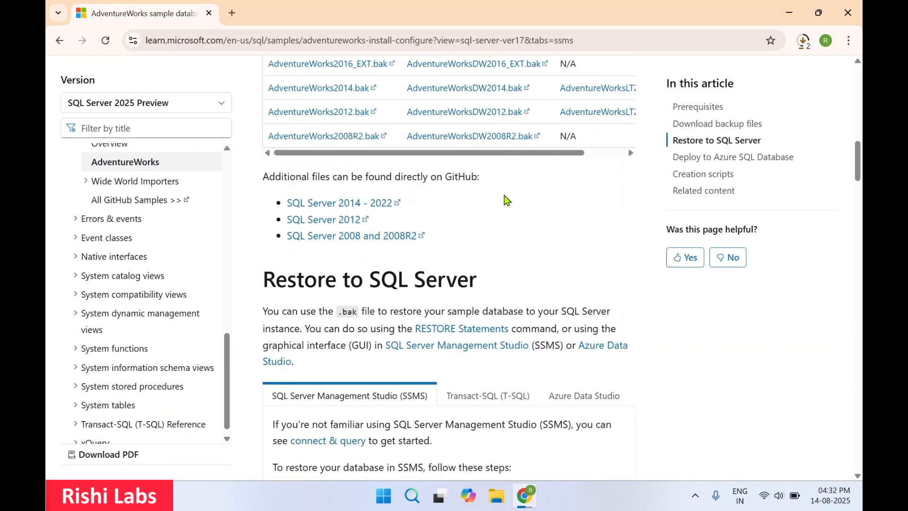
pyautogui.scroll(-3, 507, 199)
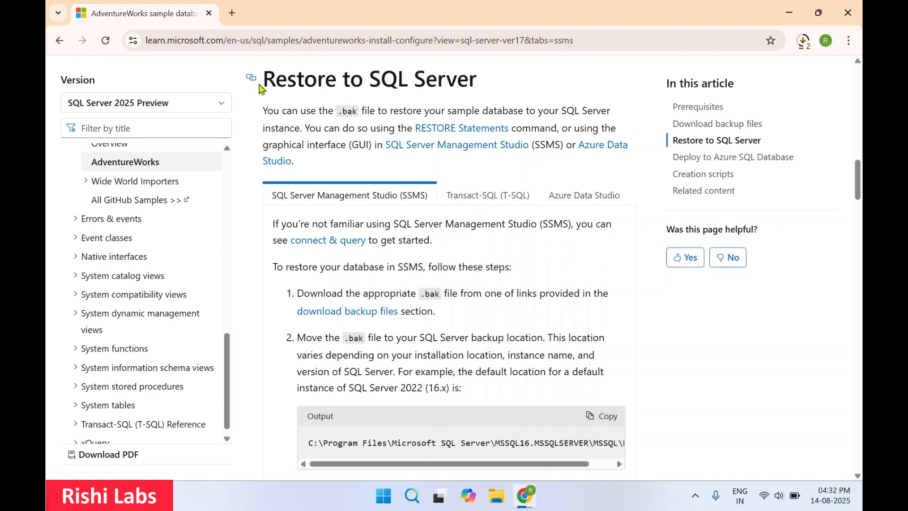
pyautogui.moveTo(271, 85); pyautogui.dragTo(494, 84)
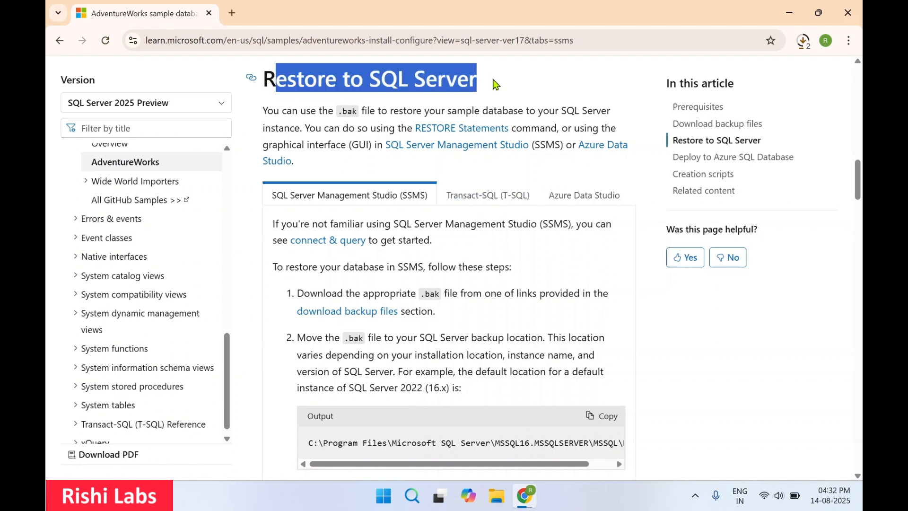
pyautogui.click(541, 94)
pyautogui.scroll(-1, 498, 306)
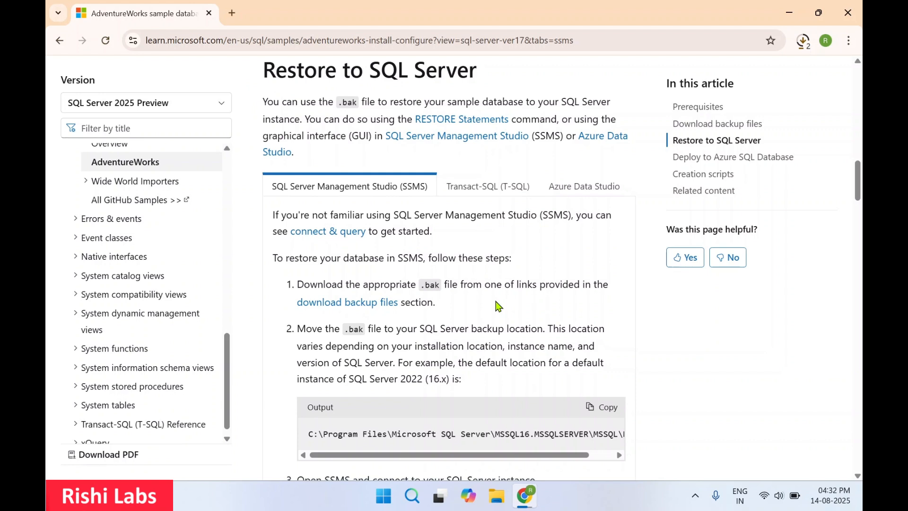
pyautogui.click(494, 197)
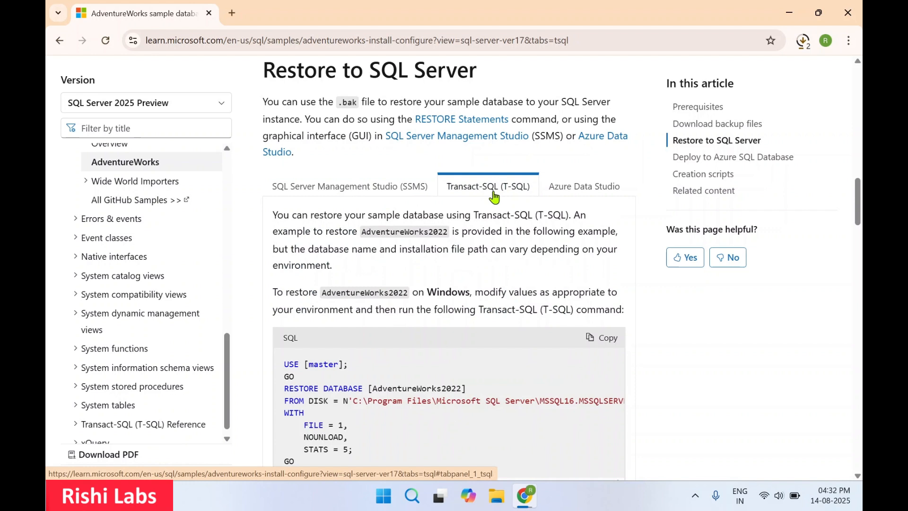
pyautogui.click(390, 189)
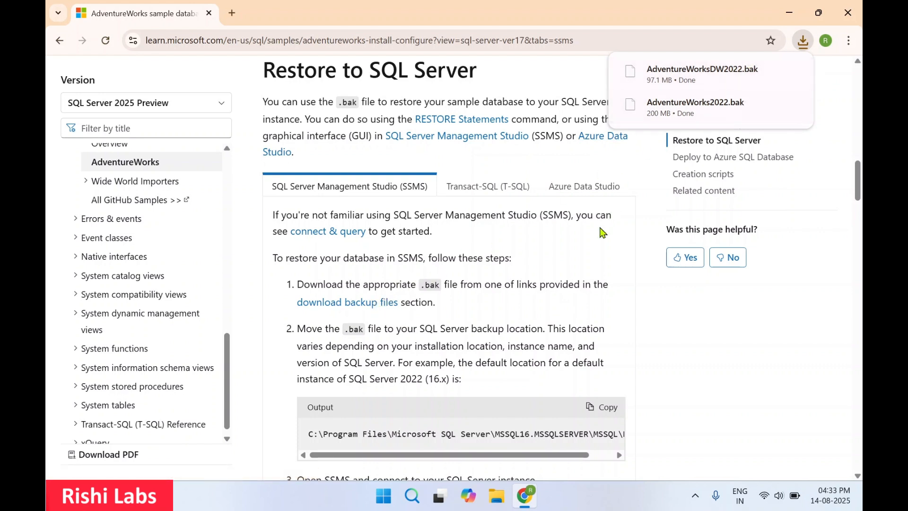
# Copy the default SQL Server backup location path and open that Backup folder in File Explorer, granting folder access.
pyautogui.scroll(-2, 588, 258)
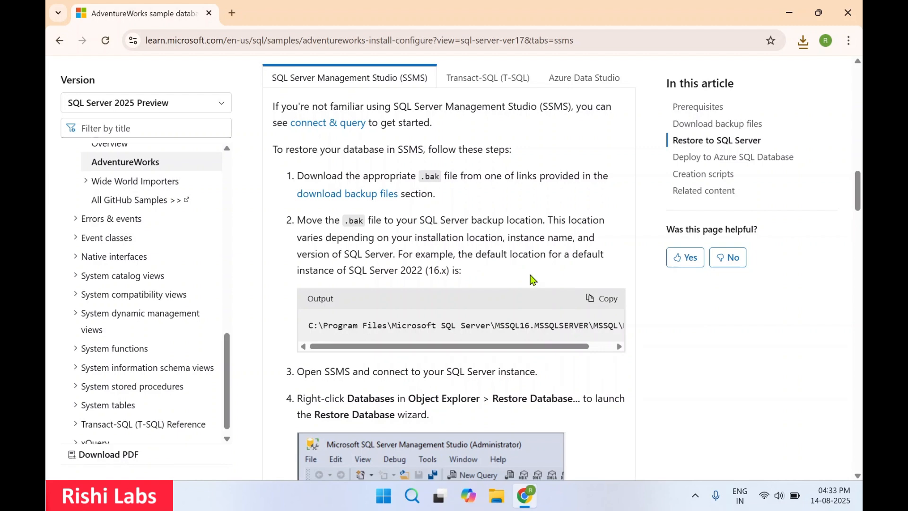
pyautogui.click(603, 299)
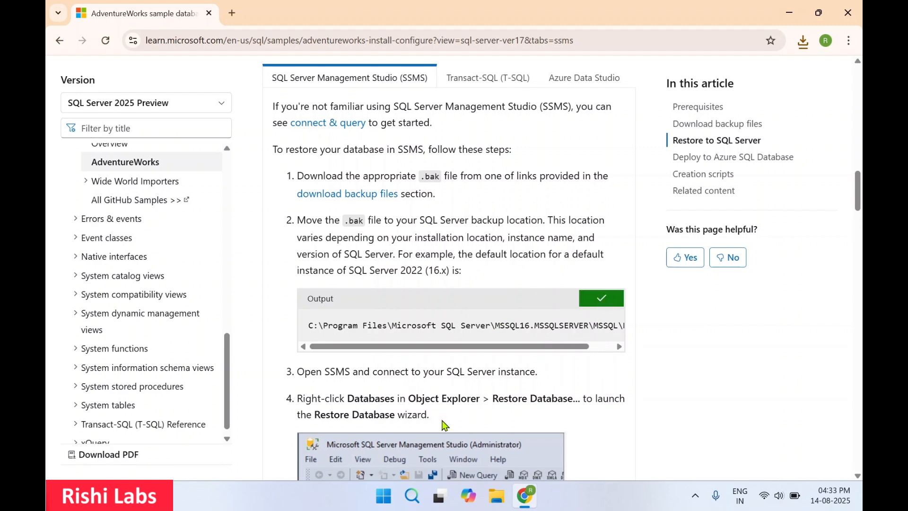
pyautogui.click(496, 495)
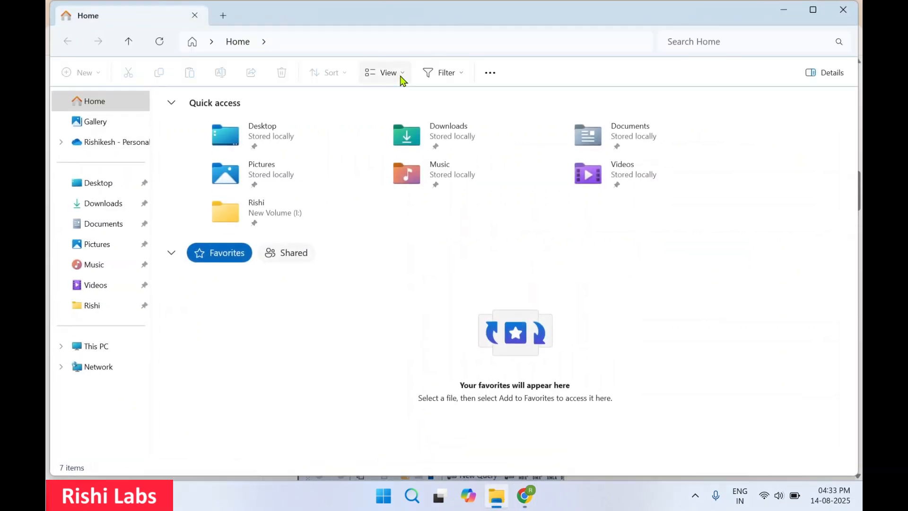
pyautogui.click(403, 42)
pyautogui.hotkey('ctrl', 'v')
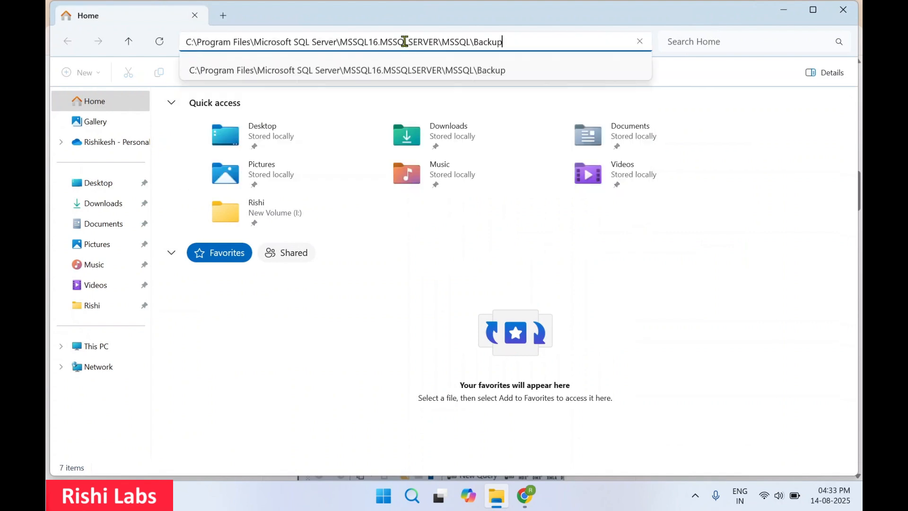
pyautogui.press('Return')
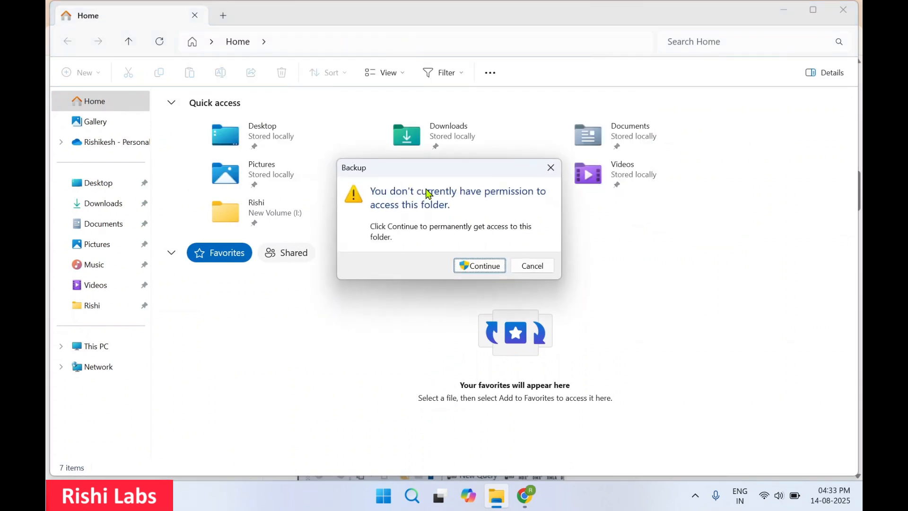
pyautogui.click(480, 266)
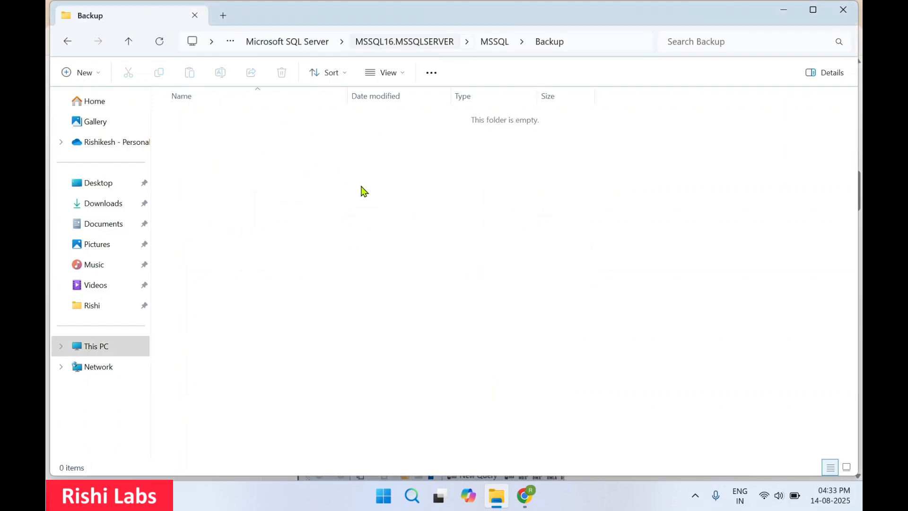
# Copy both AdventureWorks .bak files from Downloads into the SQL Server Backup folder, then close File Explorer.
pyautogui.click(98, 208)
pyautogui.moveTo(288, 163); pyautogui.dragTo(203, 153)
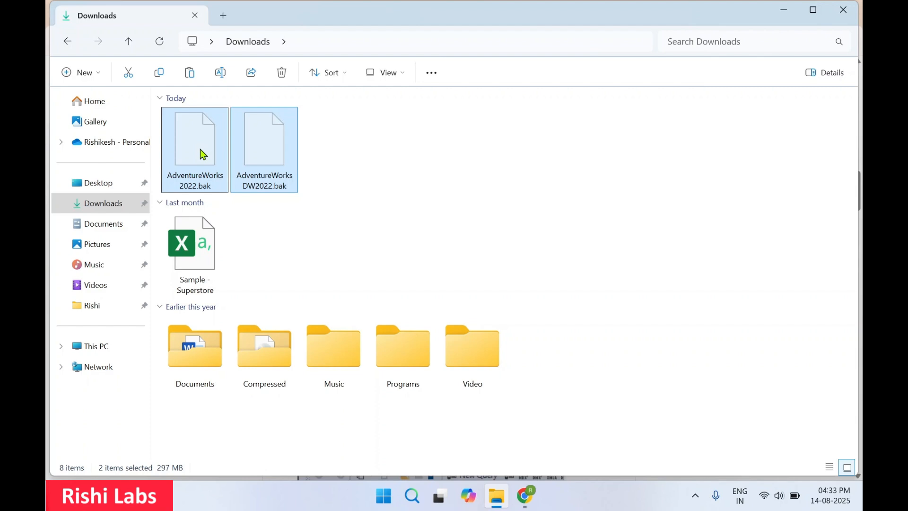
pyautogui.click(60, 46)
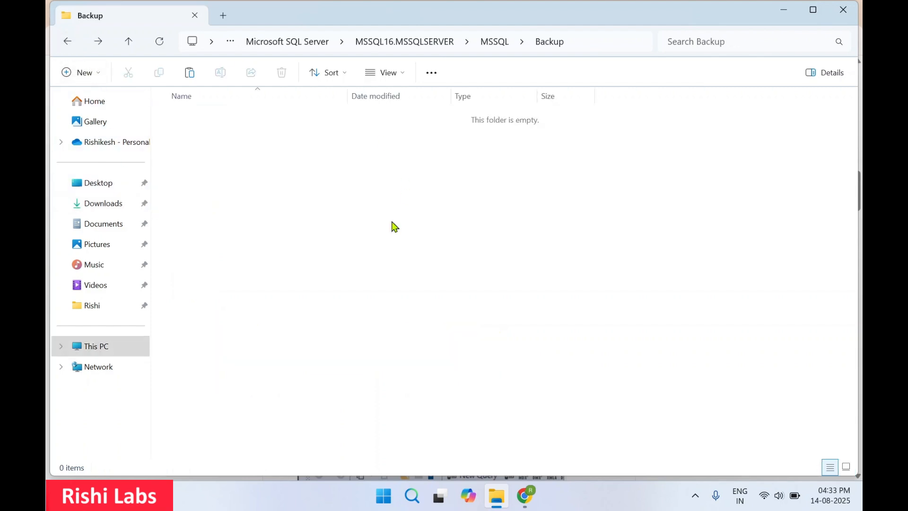
pyautogui.hotkey('ctrl', 'v')
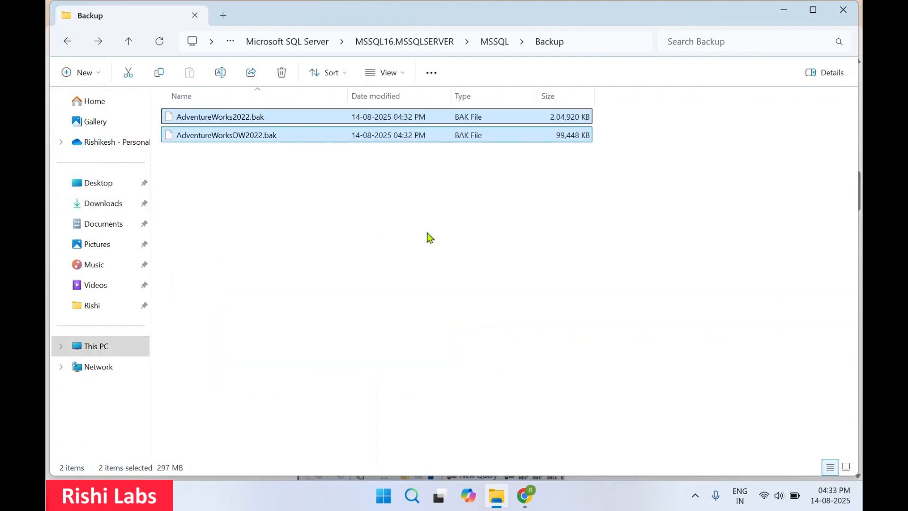
pyautogui.click(602, 43)
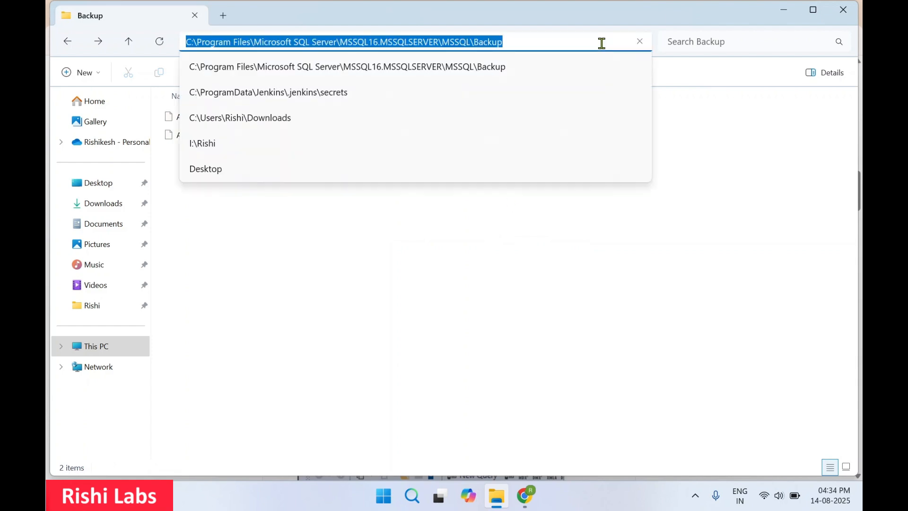
pyautogui.click(749, 209)
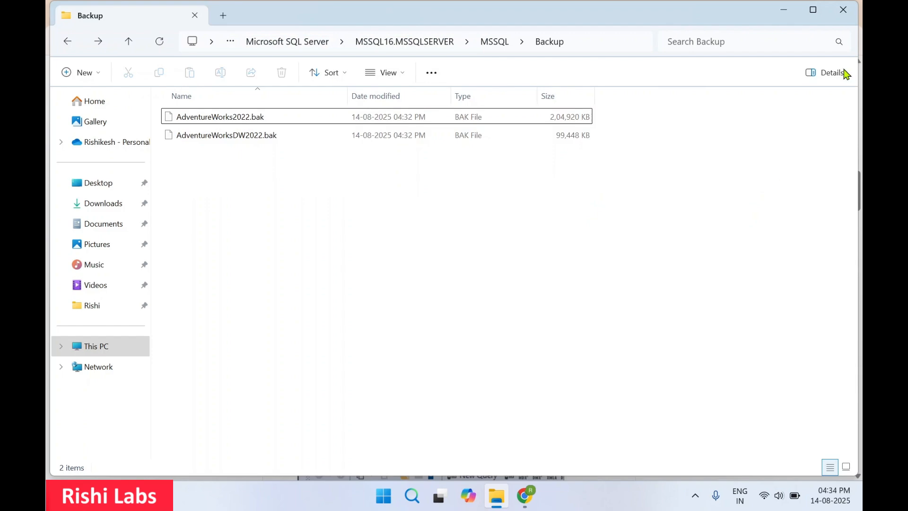
pyautogui.click(844, 12)
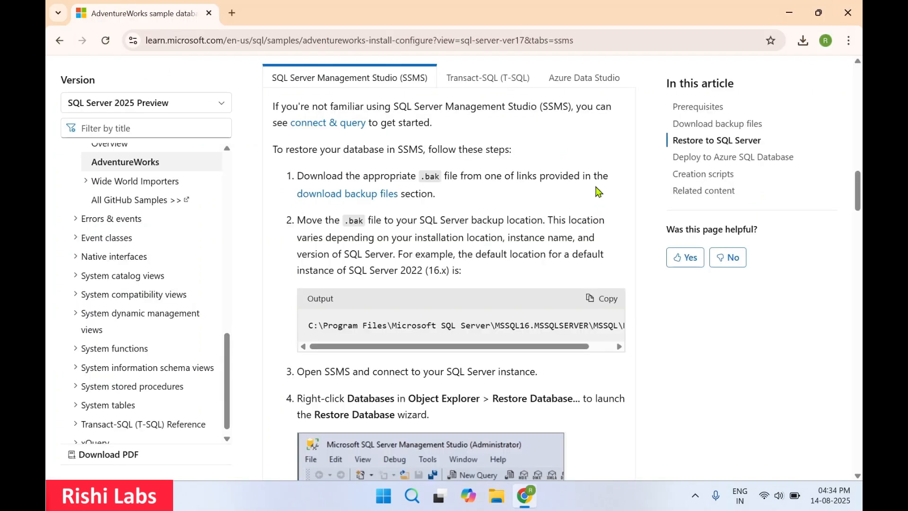
# Launch SQL Server Management Studio 21 as administrator from the Start menu search.
pyautogui.scroll(-4, 540, 248)
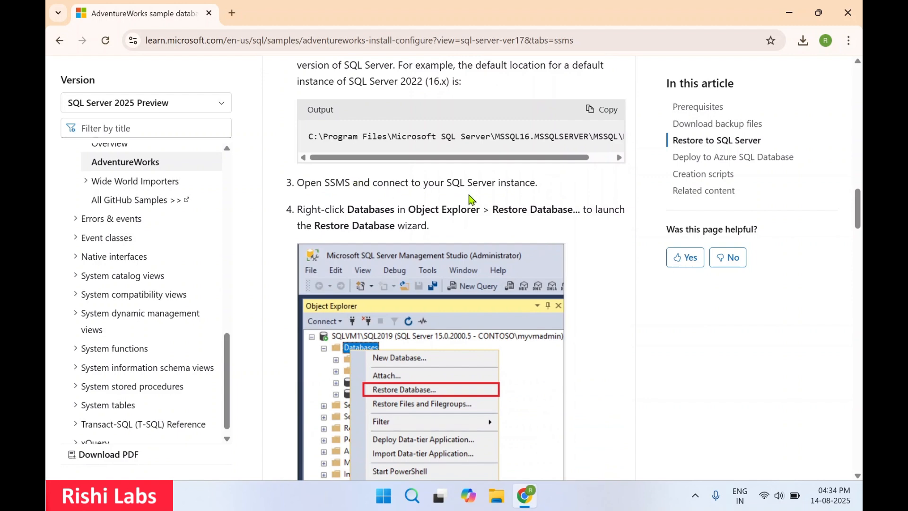
pyautogui.click(377, 505)
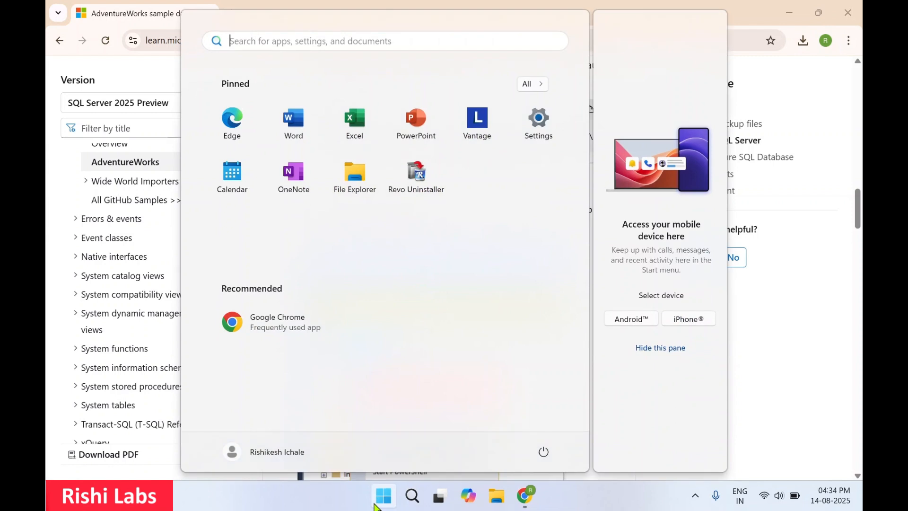
pyautogui.write('ssms')
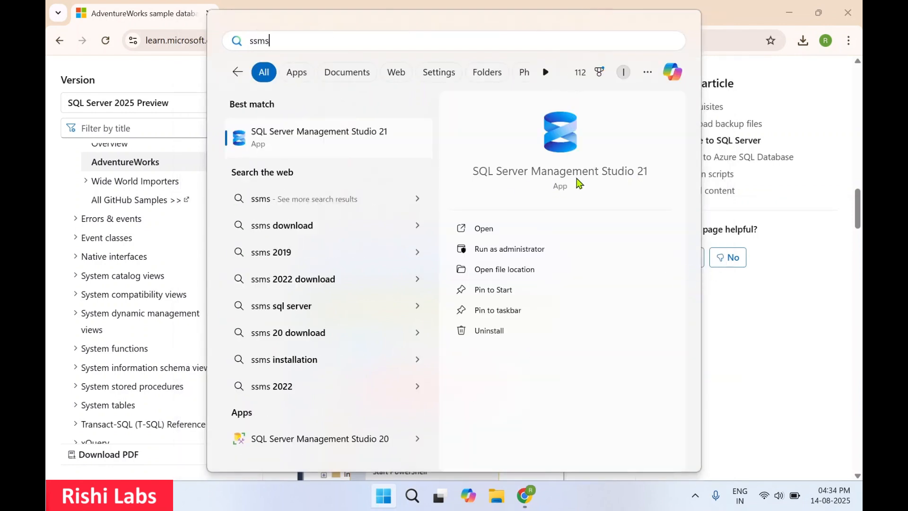
pyautogui.click(498, 251)
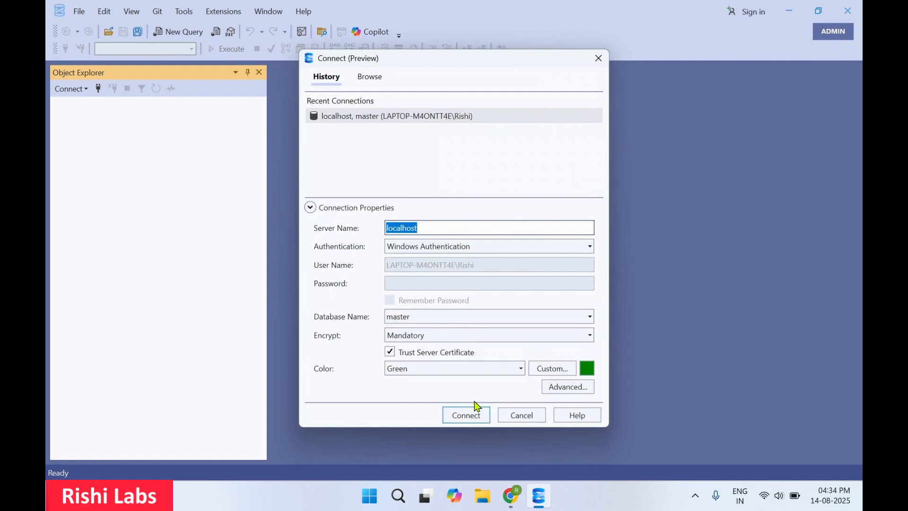
# Connect to the localhost server with Windows Authentication and expand the Databases folder.
pyautogui.click(465, 419)
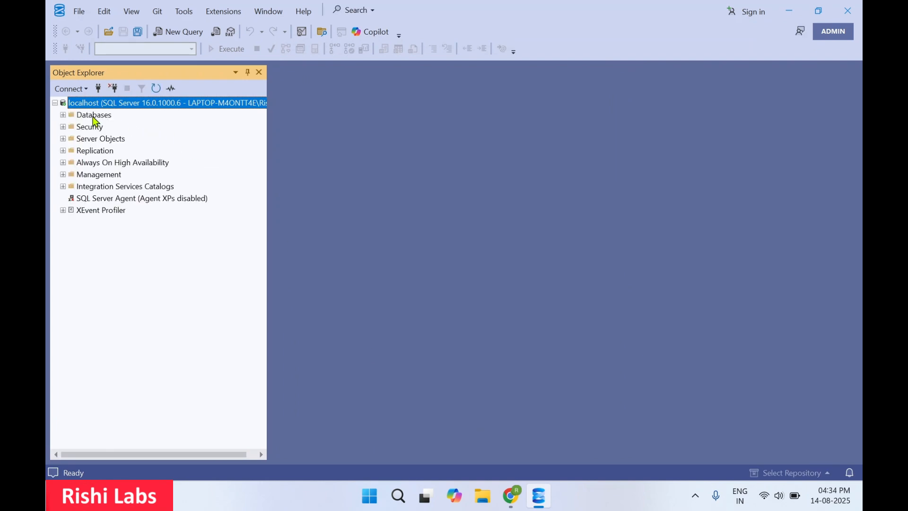
pyautogui.click(94, 117)
pyautogui.doubleClick(95, 122)
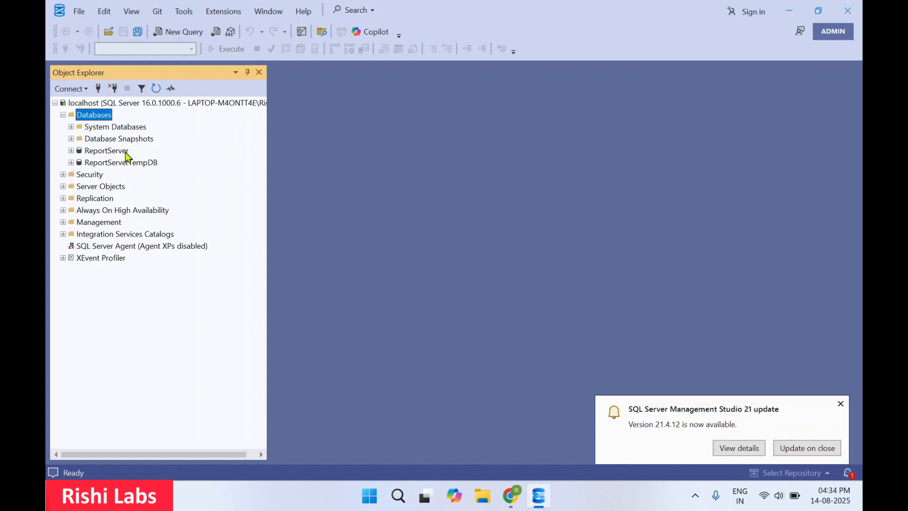
pyautogui.press('Down')
pyautogui.press('Right')
pyautogui.press('Left')
pyautogui.press('Down')
pyautogui.press('Down')
pyautogui.press('Down')
pyautogui.press('Up')
pyautogui.press('Down')
pyautogui.press('Up')
pyautogui.press('Up')
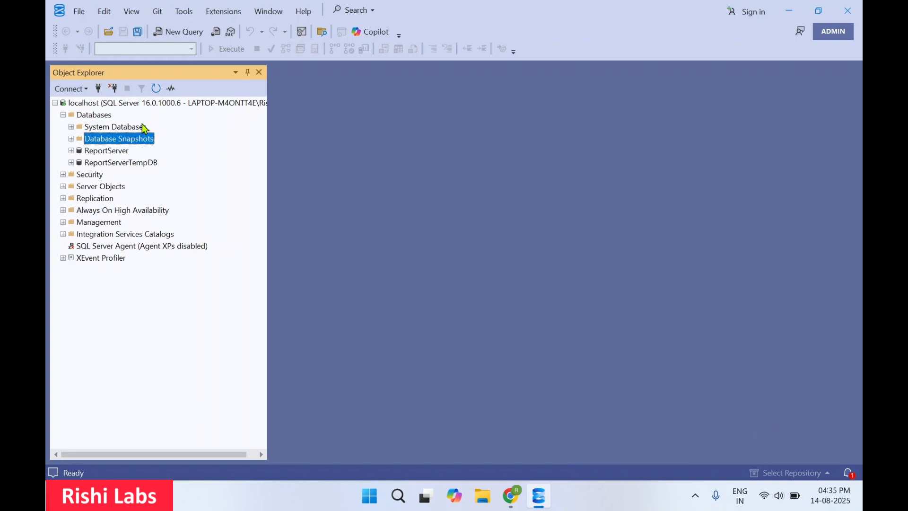
pyautogui.press('Up')
pyautogui.press('Up')
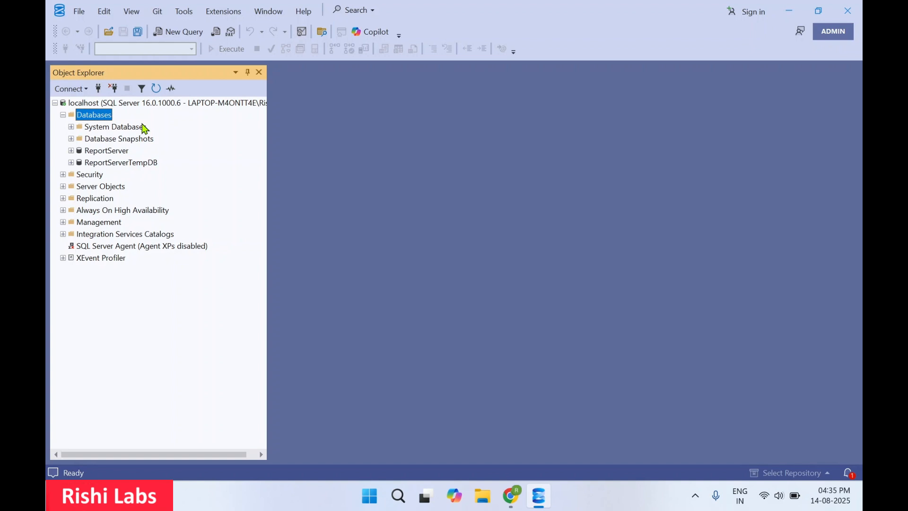
# Open the Restore Database wizard on the Databases folder, choosing a Device source with File backup media type.
pyautogui.rightClick(108, 121)
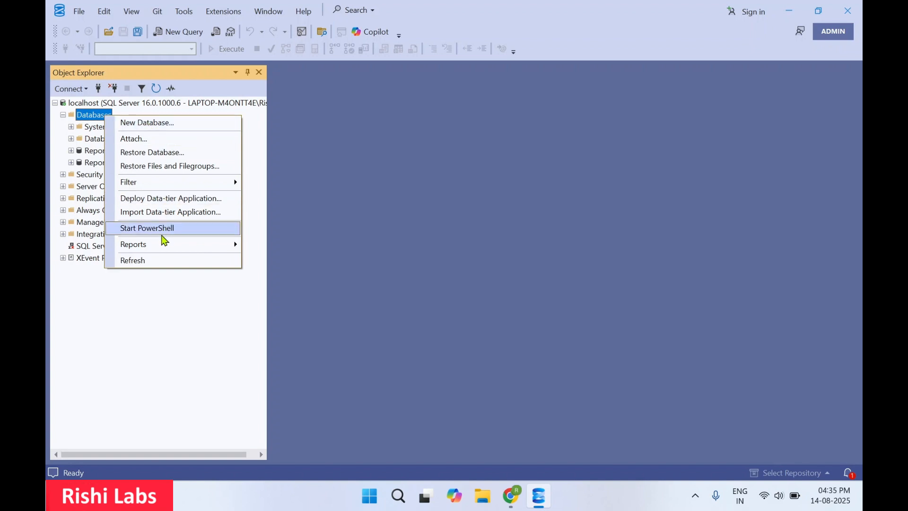
pyautogui.moveTo(161, 244)
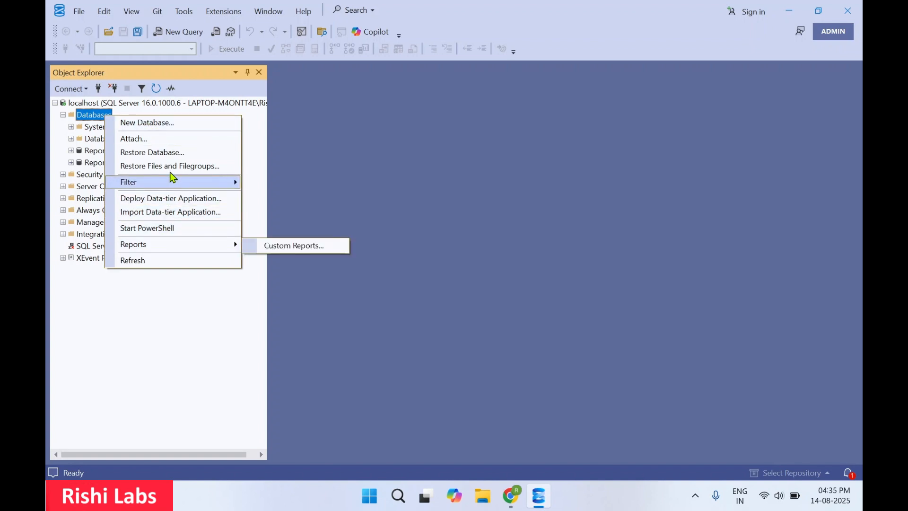
pyautogui.click(169, 153)
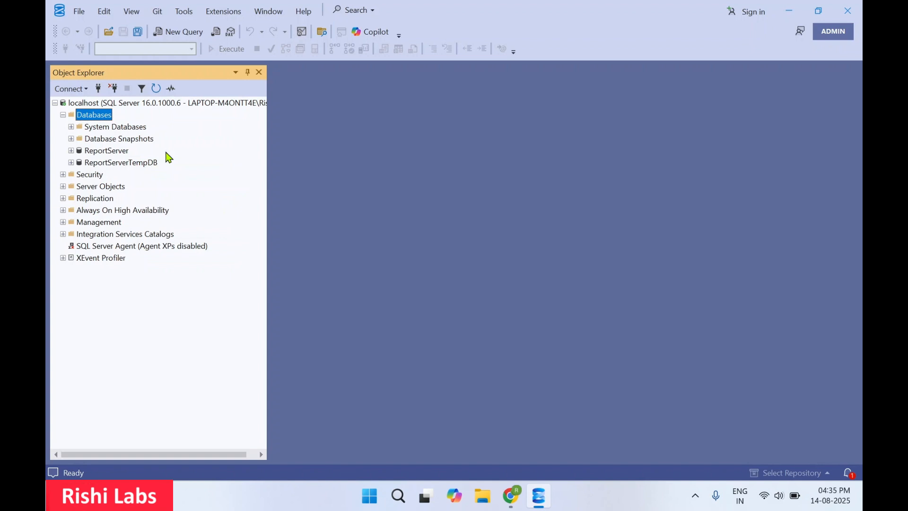
pyautogui.click(439, 162)
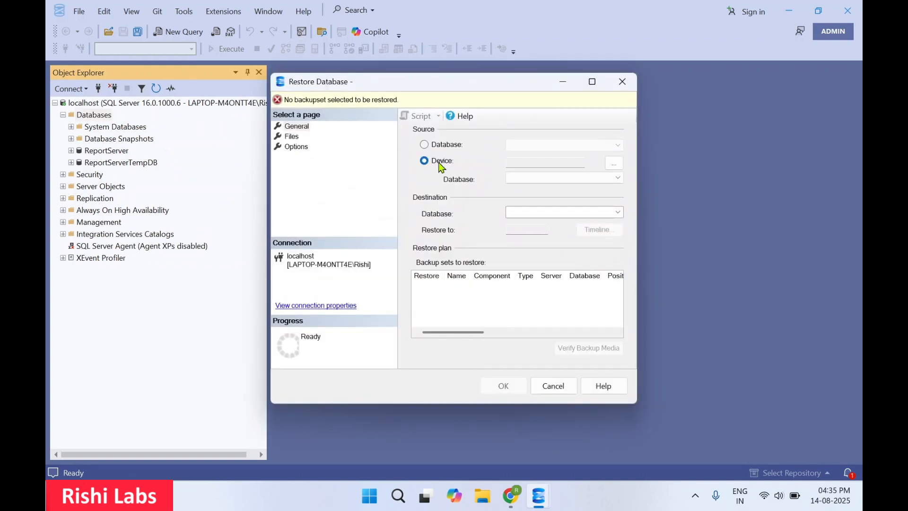
pyautogui.click(614, 163)
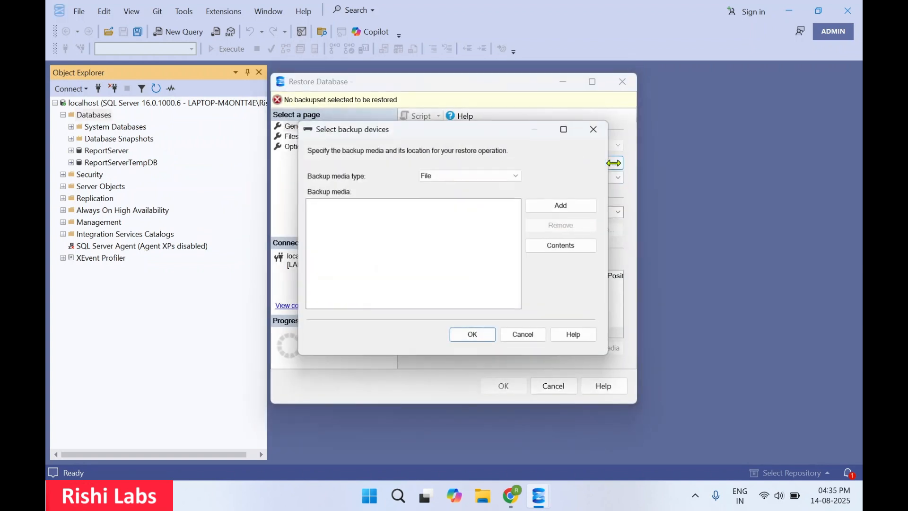
pyautogui.click(486, 174)
pyautogui.click(487, 175)
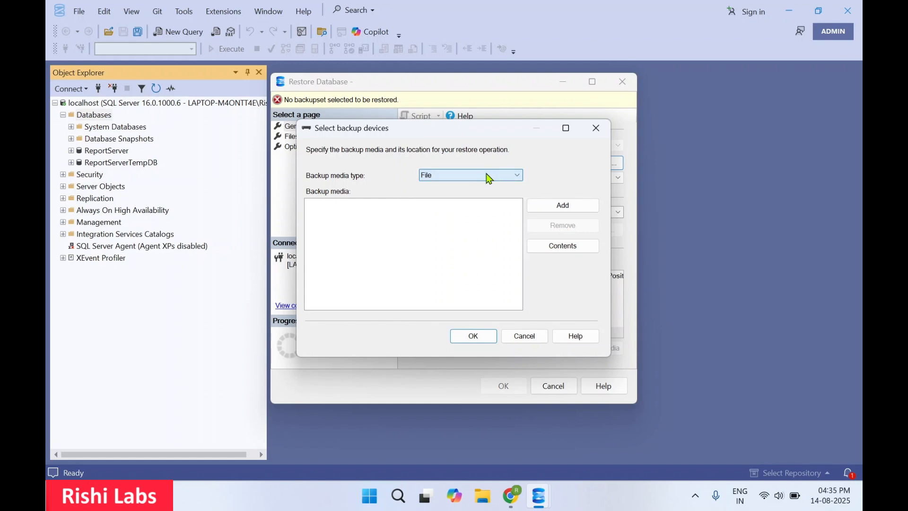
# Add AdventureWorks2022.bak from the Backup folder as backup media and restore the AdventureWorks2022 database.
pyautogui.click(555, 207)
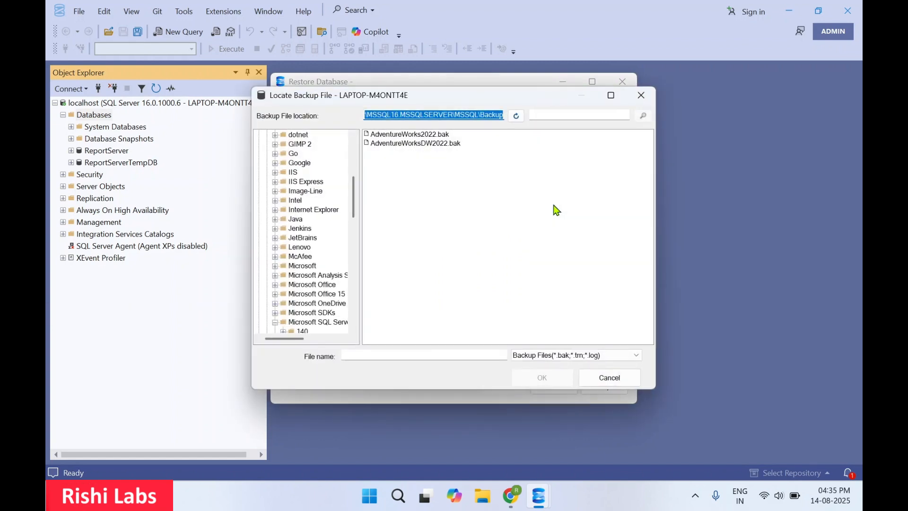
pyautogui.click(412, 136)
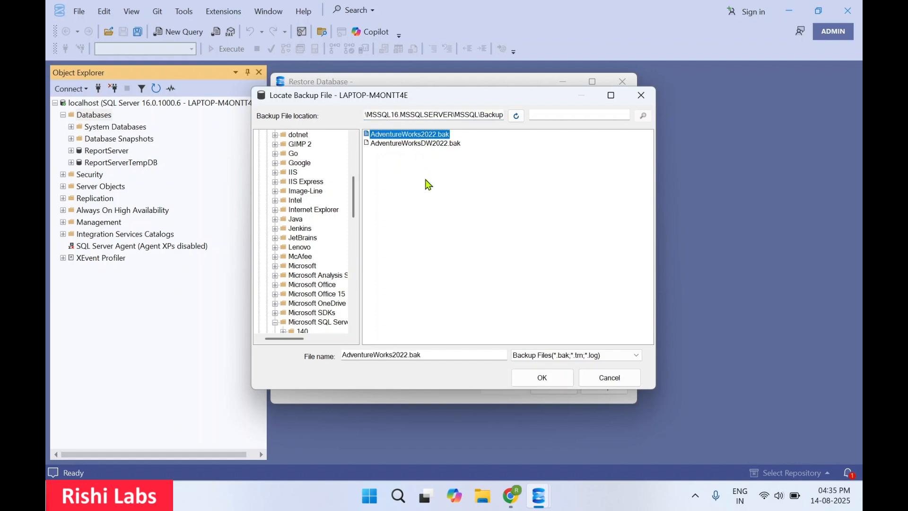
pyautogui.click(543, 379)
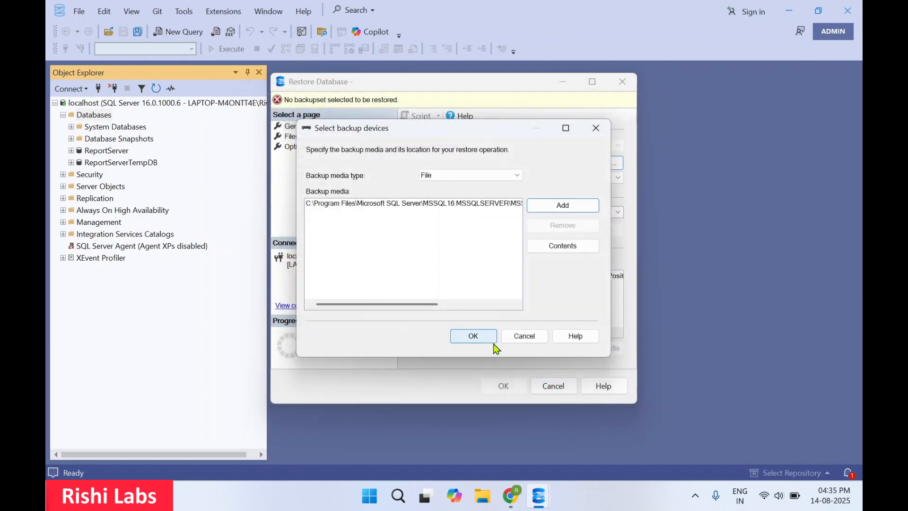
pyautogui.click(483, 337)
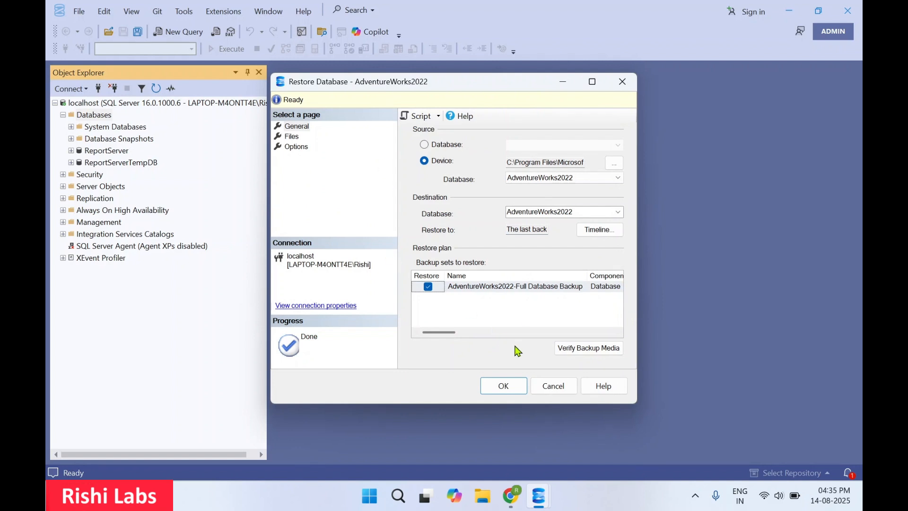
pyautogui.click(504, 387)
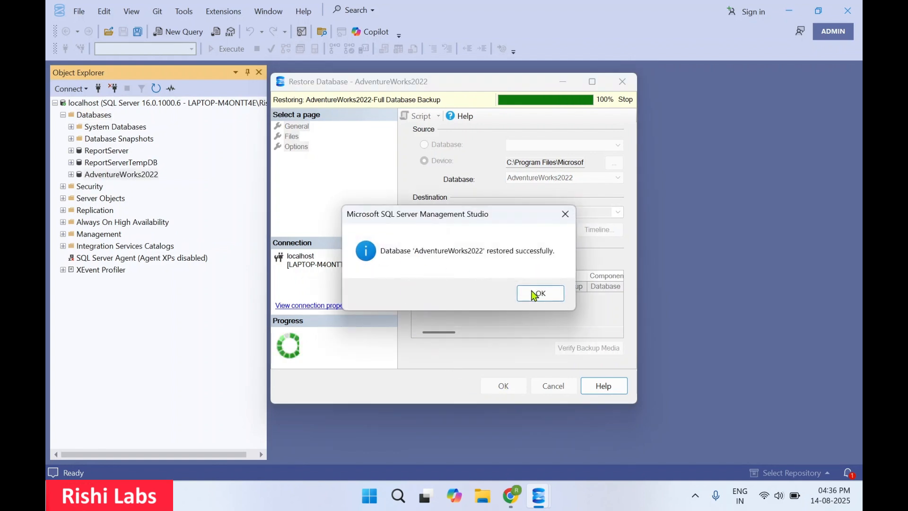
pyautogui.click(545, 296)
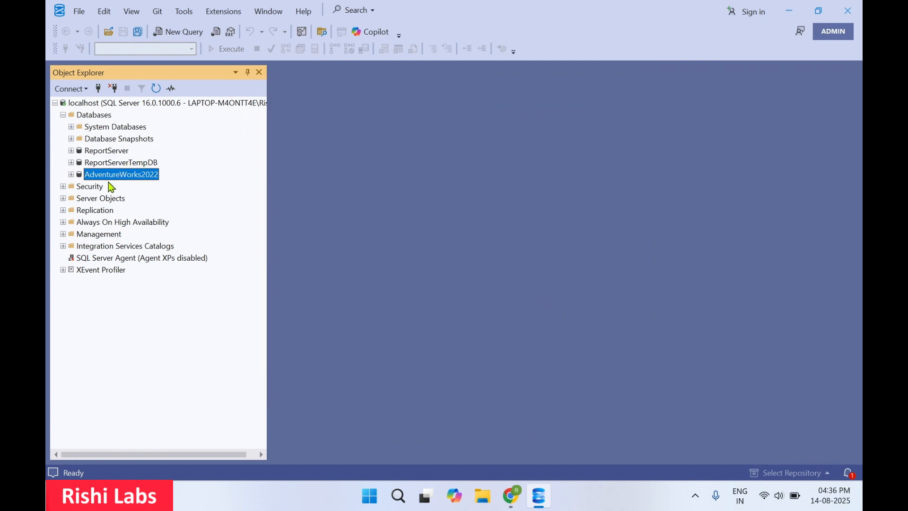
# Expand the restored AdventureWorks2022 database and its Tables folder to browse the tables.
pyautogui.doubleClick(87, 116)
pyautogui.doubleClick(87, 117)
pyautogui.press('Down')
pyautogui.press('Down')
pyautogui.press('Down')
pyautogui.press('Down')
pyautogui.press('Down')
pyautogui.press('Right')
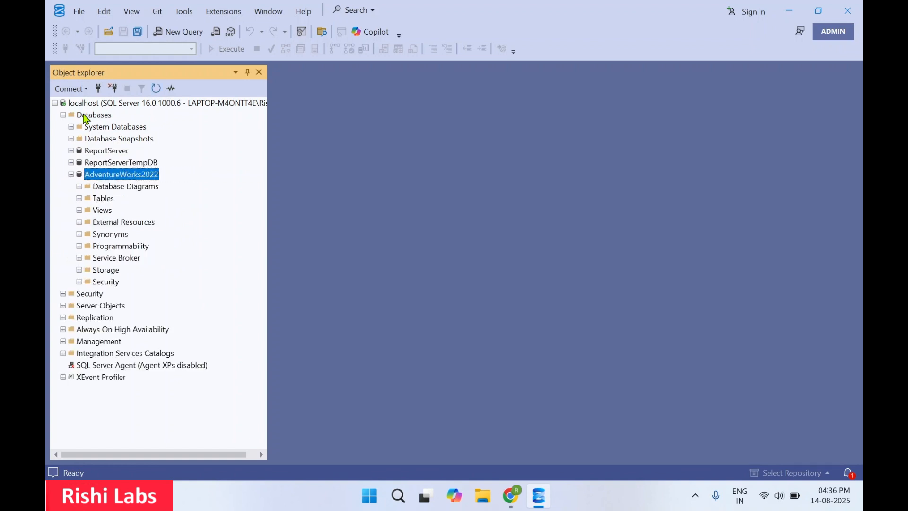
pyautogui.press('Down')
pyautogui.press('Right')
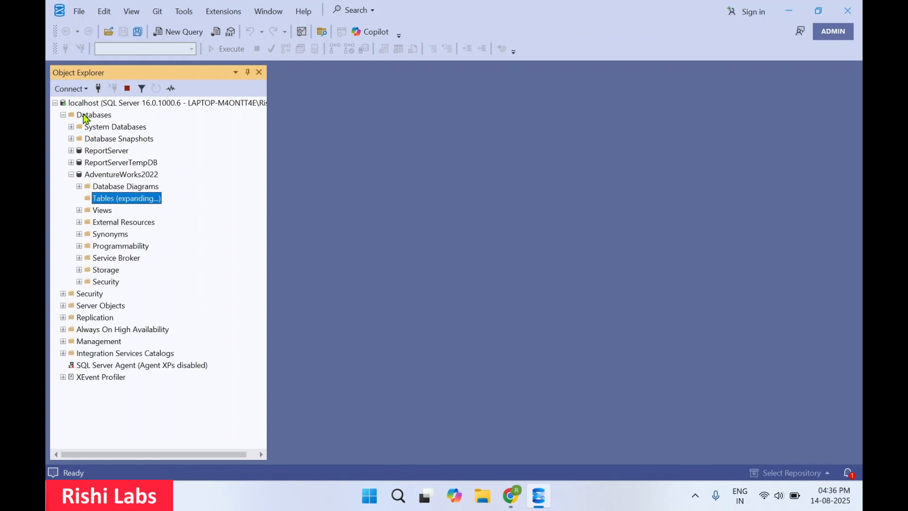
pyautogui.press('Down')
pyautogui.press('Down')
pyautogui.press('Down')
pyautogui.press('Down')
pyautogui.press('Down')
pyautogui.press('Down')
pyautogui.press('Down')
pyautogui.press('Down')
pyautogui.press('Down')
pyautogui.press('Down')
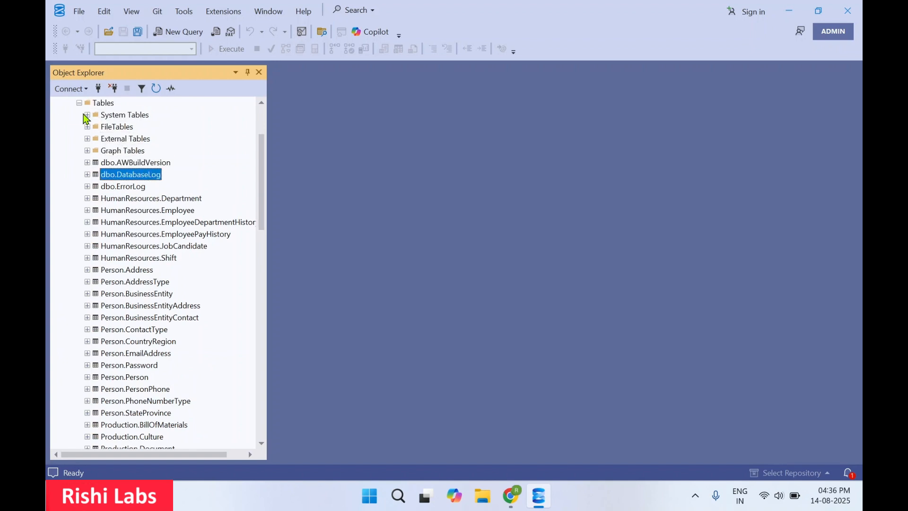
pyautogui.press('Down')
pyautogui.press('Down')
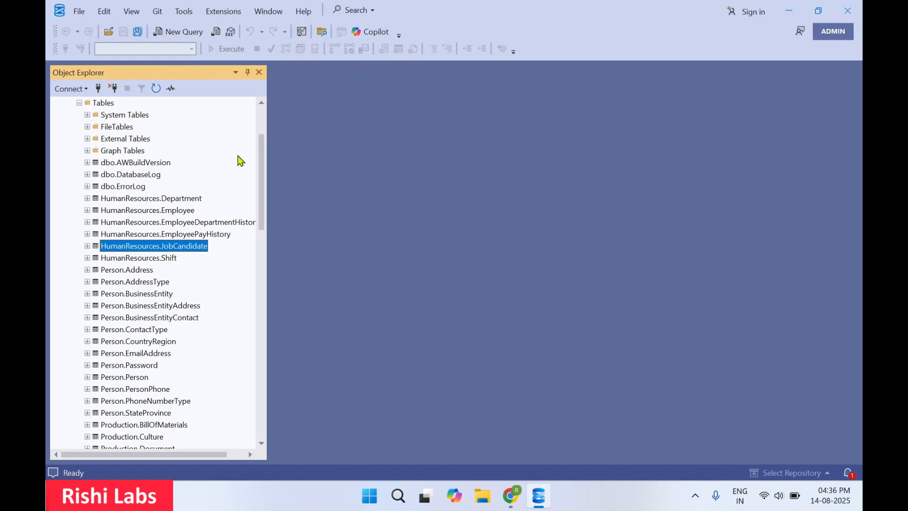
# Open a new query on AdventureWorks2022 and write select top 10 from the HumanResources.Department table.
pyautogui.click(176, 33)
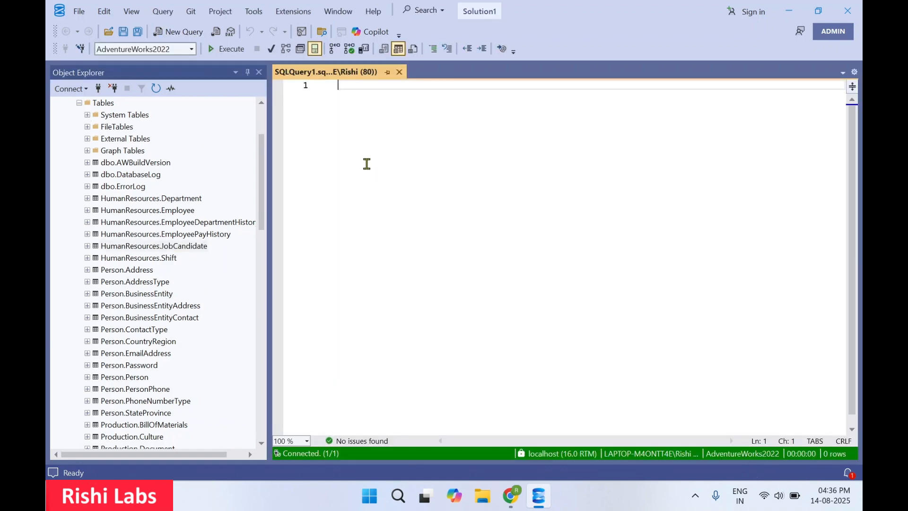
pyautogui.click(190, 49)
pyautogui.click(170, 63)
pyautogui.moveTo(180, 199); pyautogui.dragTo(392, 130)
pyautogui.press('Home')
pyautogui.write('select ')
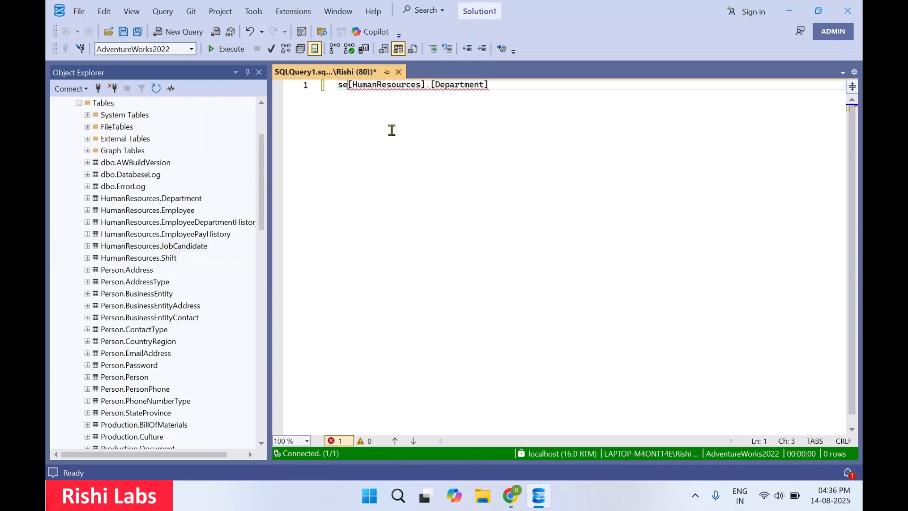
pyautogui.write('top 10 from')
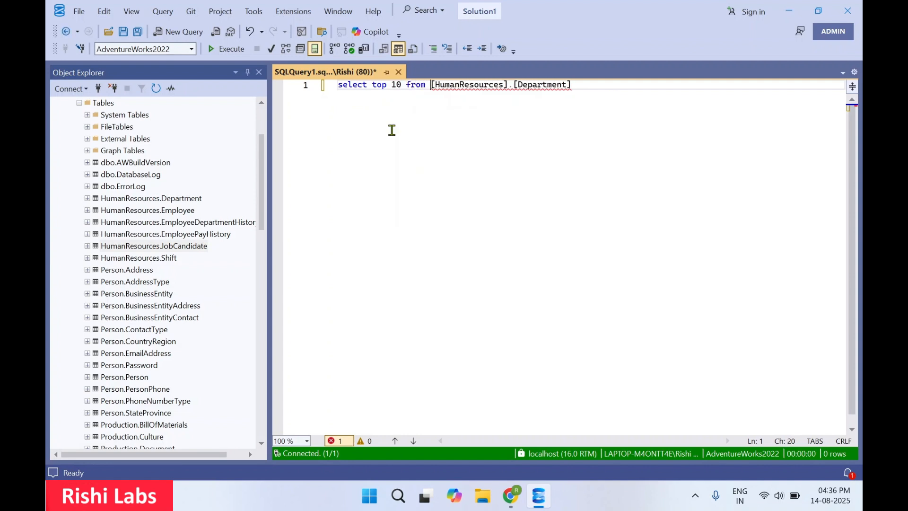
# Complete the query as select top 10 * from [HumanResources].[Department]; and execute it.
pyautogui.click(592, 89)
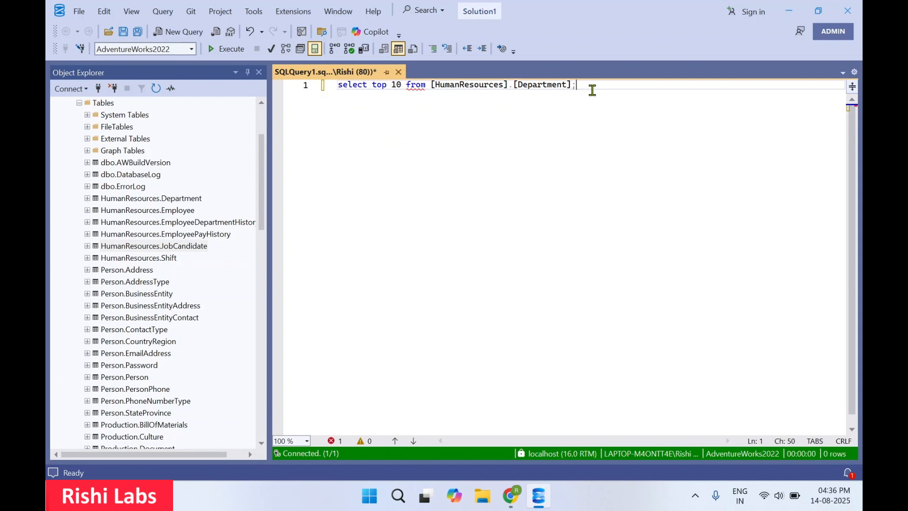
pyautogui.click(407, 87)
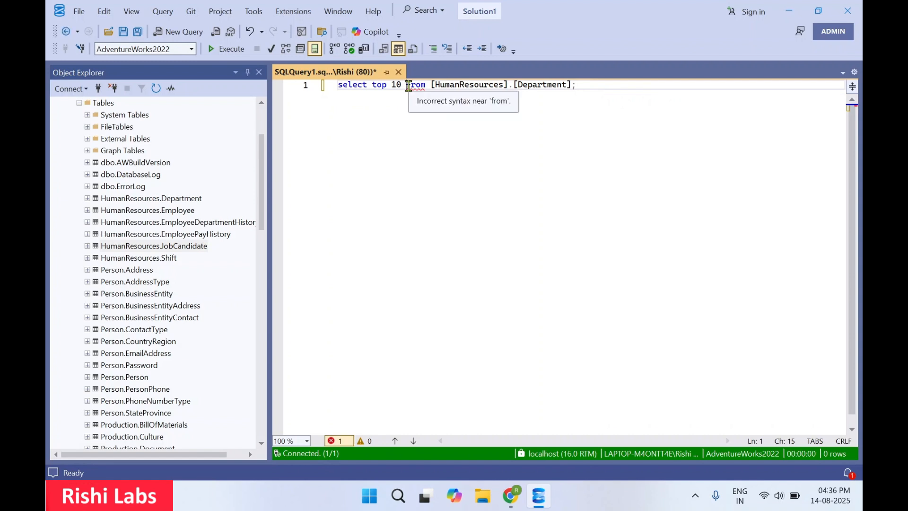
pyautogui.write('*')
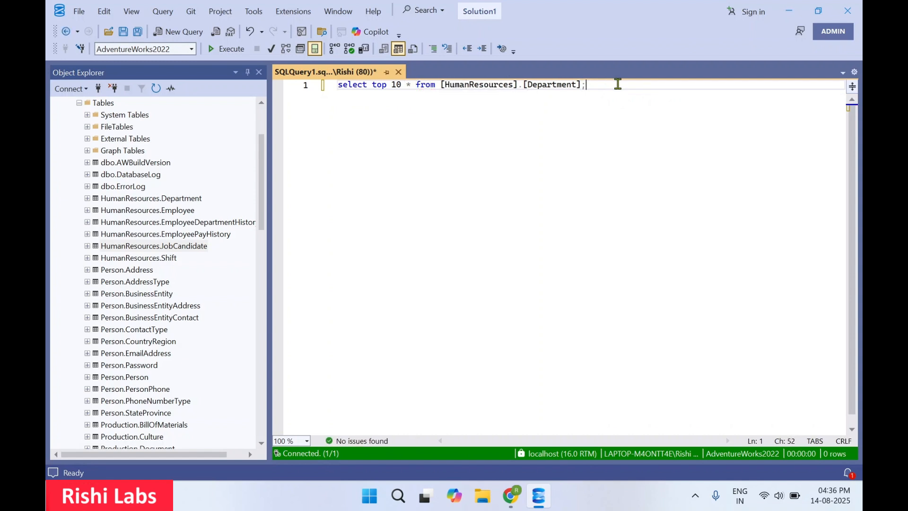
pyautogui.moveTo(587, 85); pyautogui.dragTo(189, 89)
pyautogui.click(237, 52)
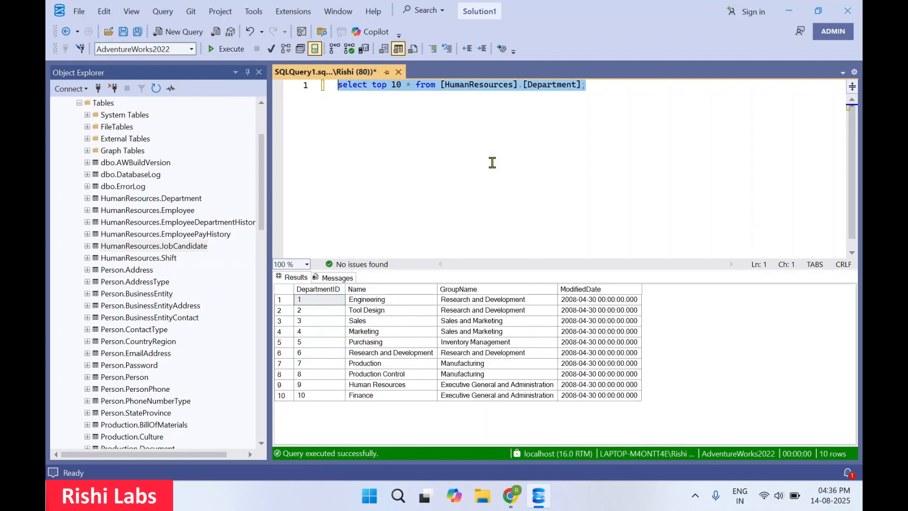
# Clear all text from the query editor.
pyautogui.click(492, 129)
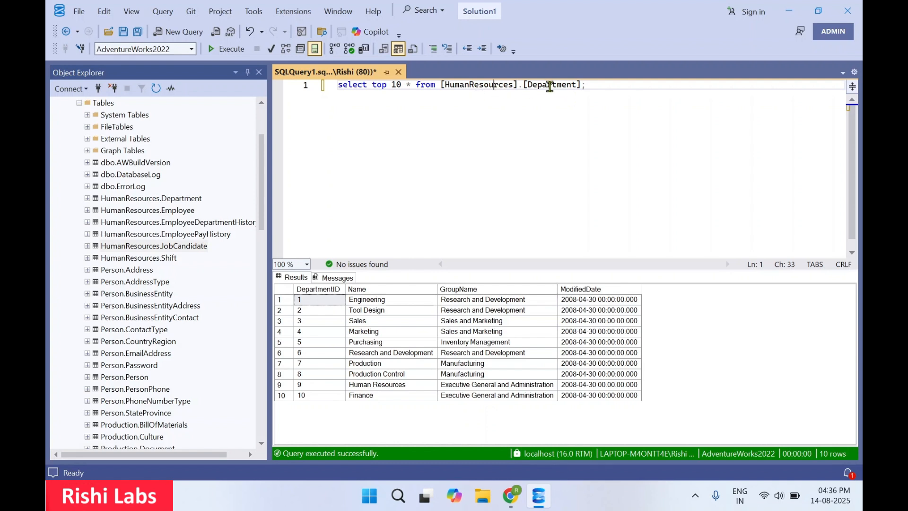
pyautogui.doubleClick(554, 86)
pyautogui.doubleClick(473, 86)
pyautogui.click(609, 93)
pyautogui.hotkey('ctrl', 'a')
pyautogui.press('Delete')
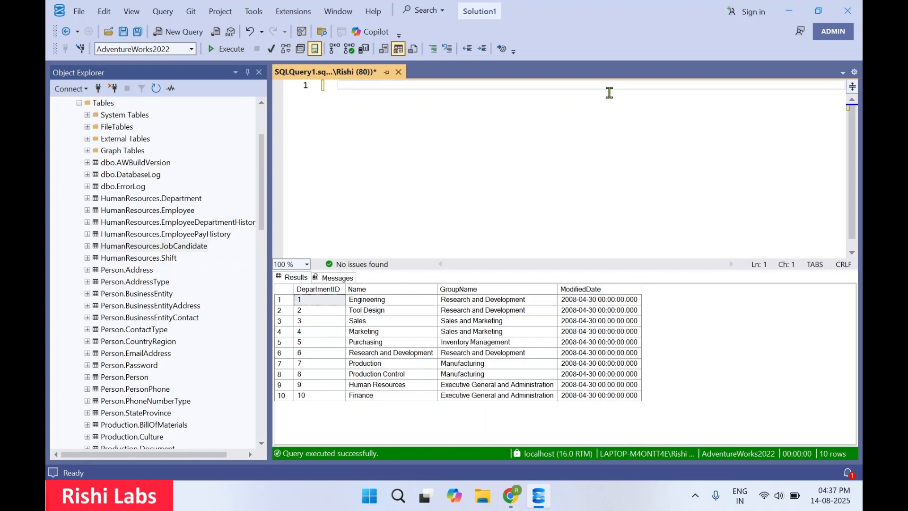
# Switch to the browser and review the AdventureWorks restore documentation, including its Transact-SQL restore instructions.
pyautogui.hotkey('alt', 'Tab')
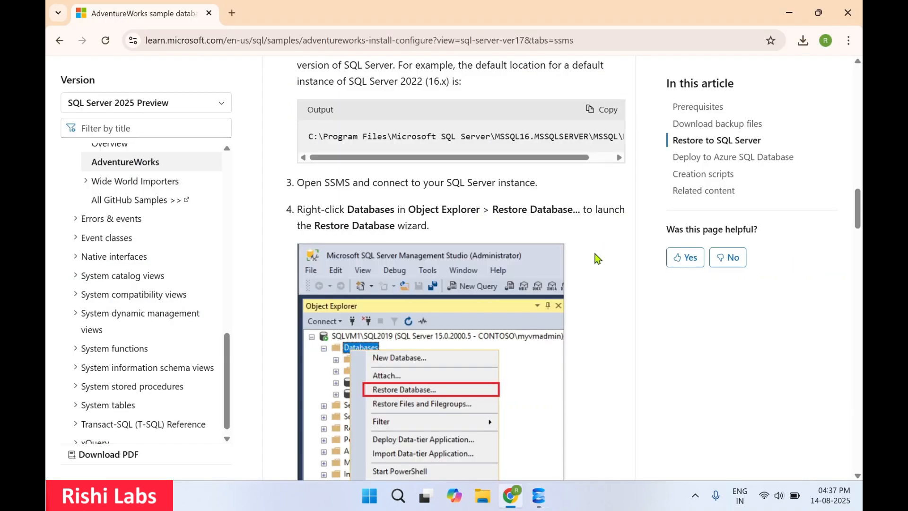
pyautogui.scroll(-2, 597, 258)
pyautogui.scroll(-7, 597, 258)
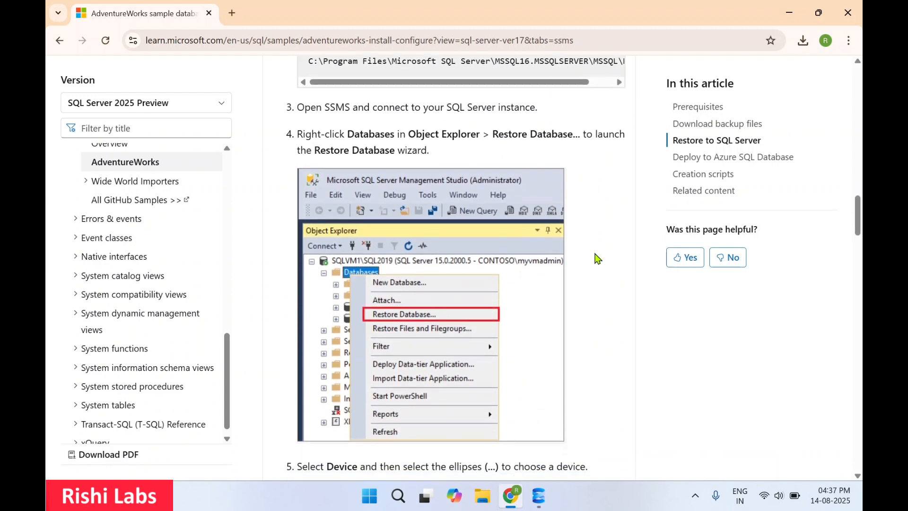
pyautogui.scroll(-2, 595, 253)
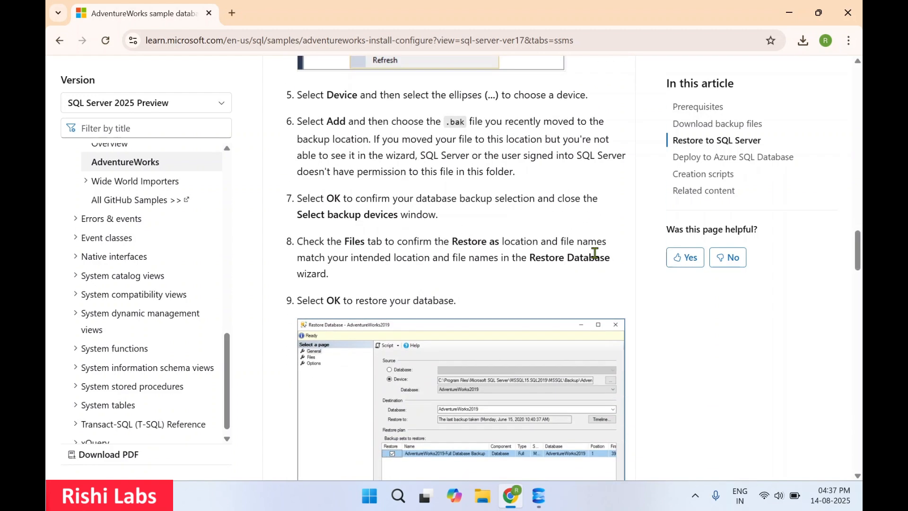
pyautogui.scroll(-2, 594, 253)
pyautogui.scroll(-8, 483, 304)
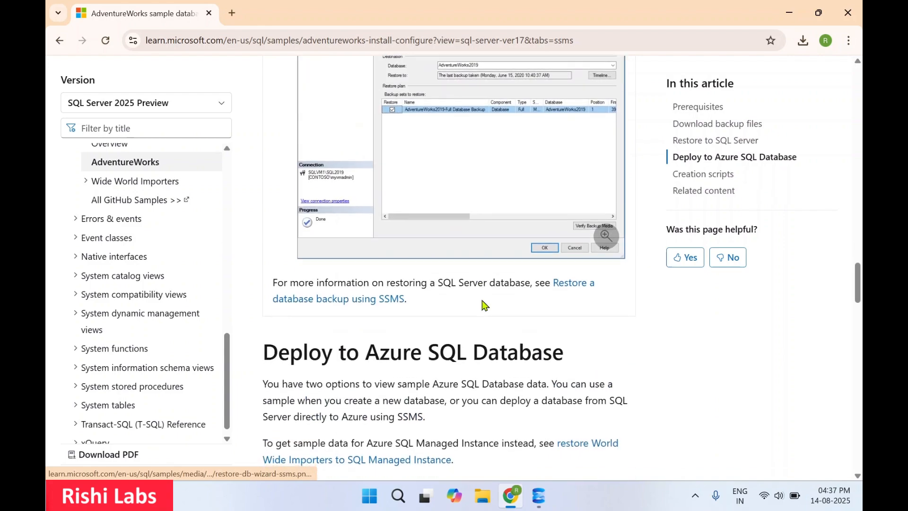
pyautogui.scroll(18, 483, 304)
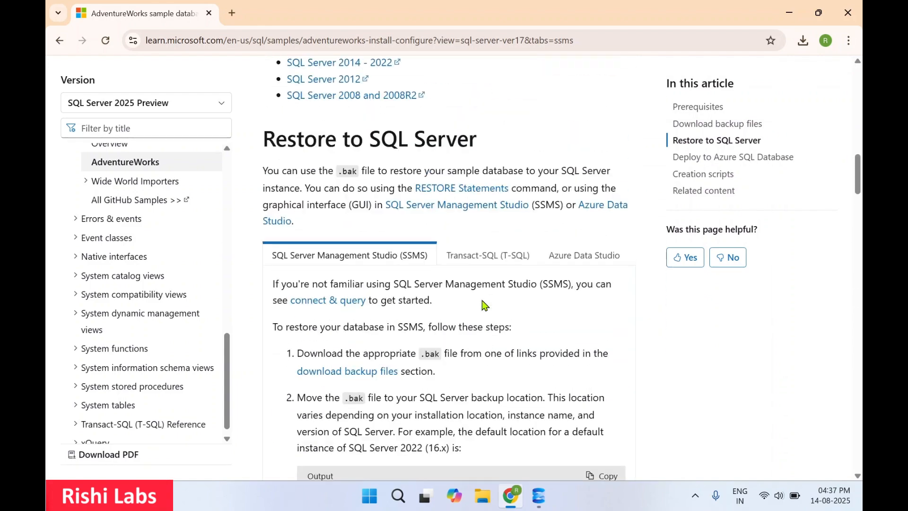
pyautogui.scroll(-5, 484, 304)
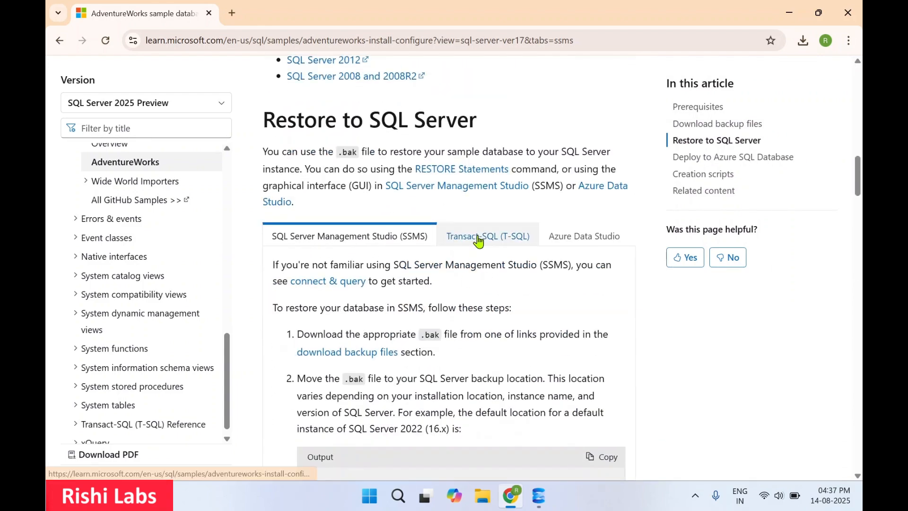
pyautogui.click(478, 241)
pyautogui.scroll(-2, 512, 294)
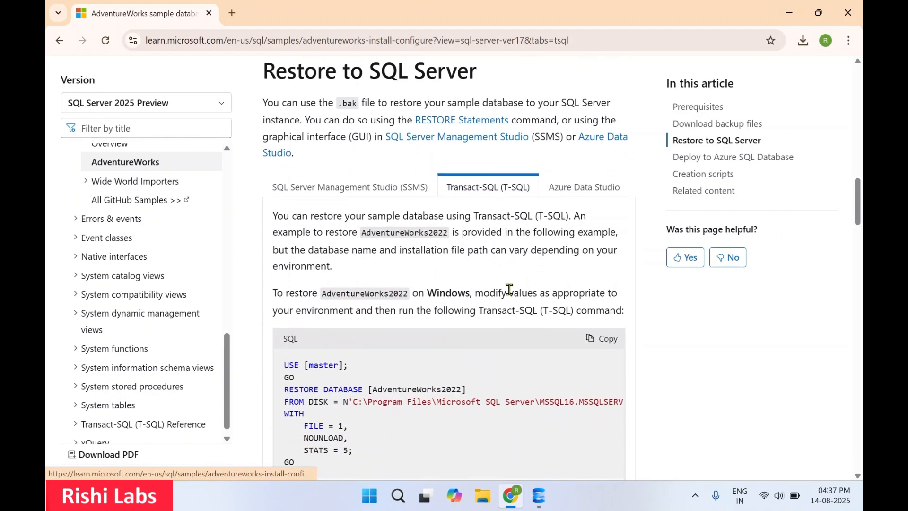
pyautogui.scroll(-2, 512, 294)
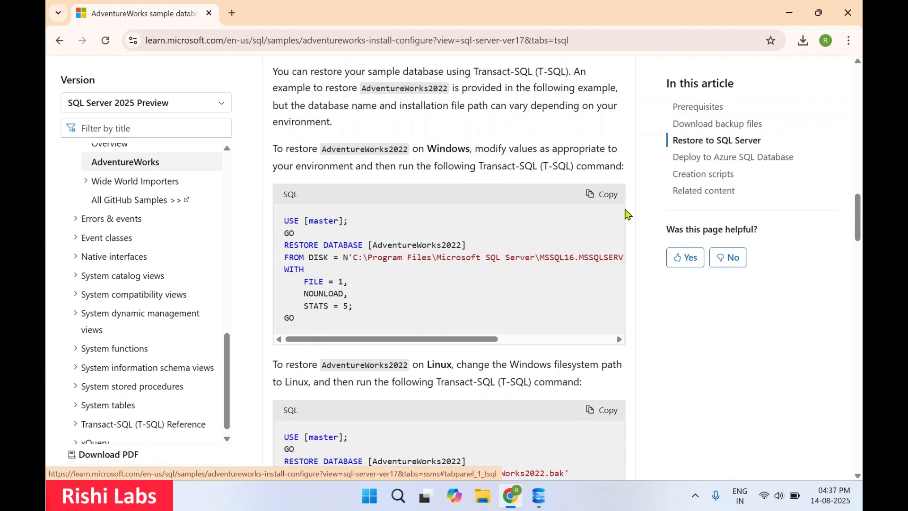
# Copy the Windows T-SQL restore script from the documentation and paste it into the query editor.
pyautogui.click(605, 197)
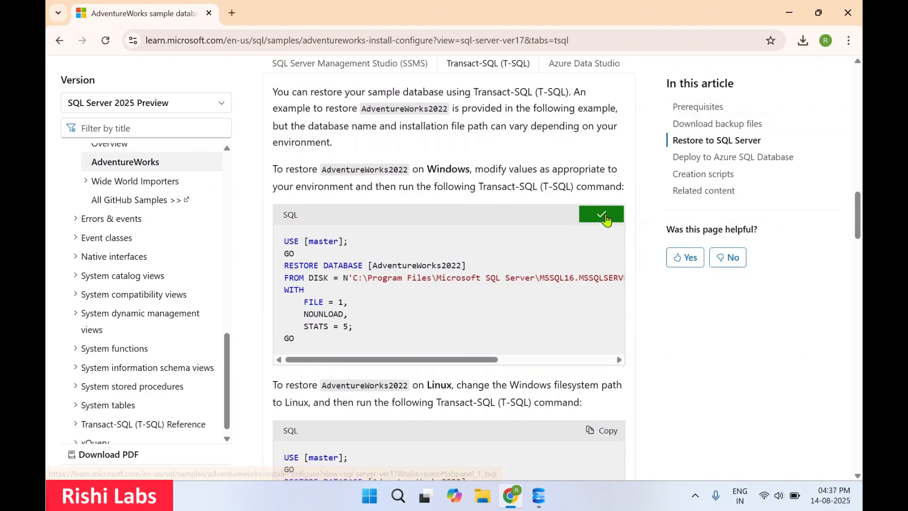
pyautogui.hotkey('alt', 'Tab')
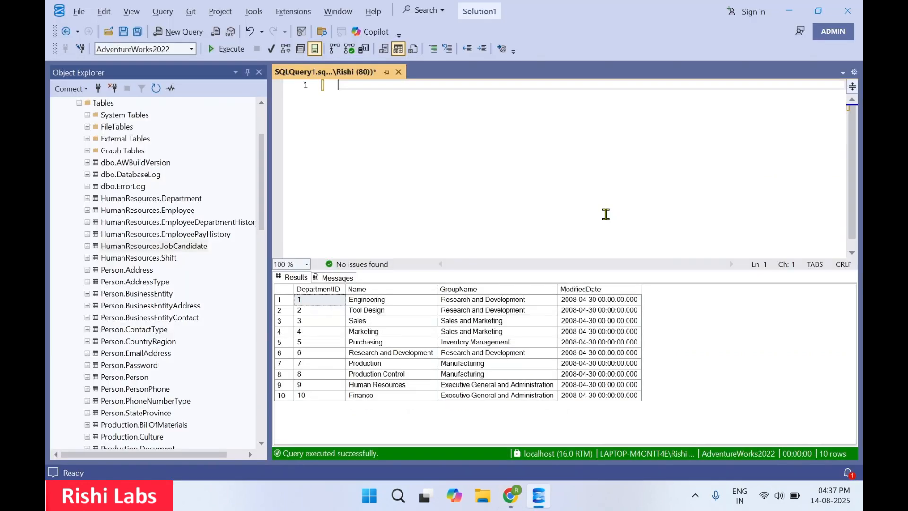
pyautogui.hotkey('ctrl', 'v')
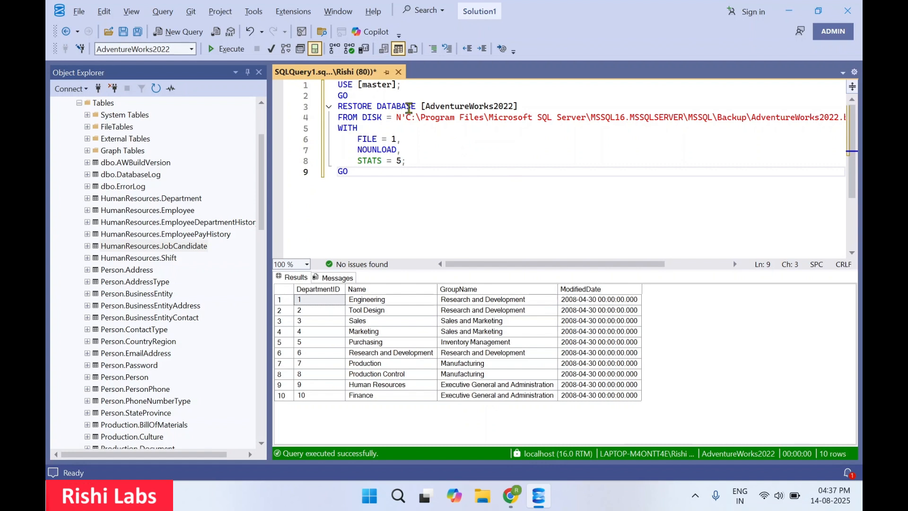
# Examine the pasted restore script, the current database selector and the server's database list.
pyautogui.hscroll(3, 667, 151)
pyautogui.click(667, 150)
pyautogui.hscroll(-3, 667, 151)
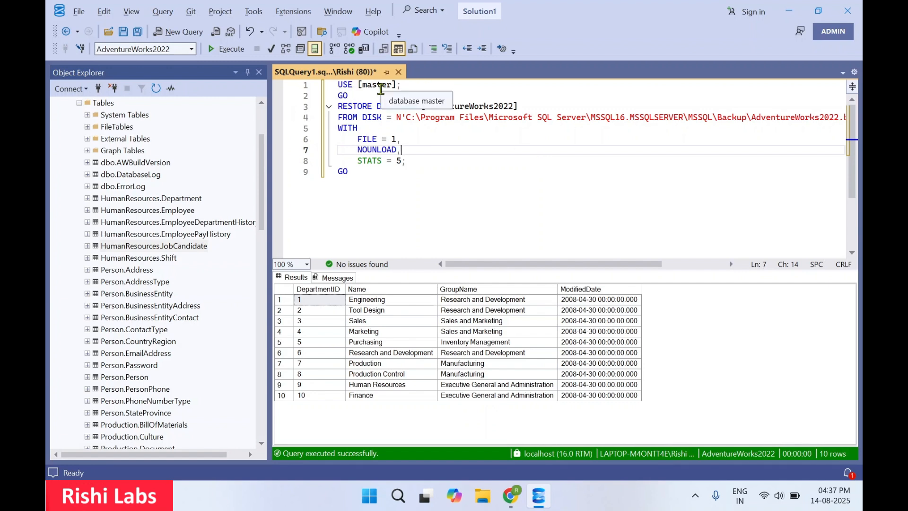
pyautogui.click(396, 84)
pyautogui.click(191, 49)
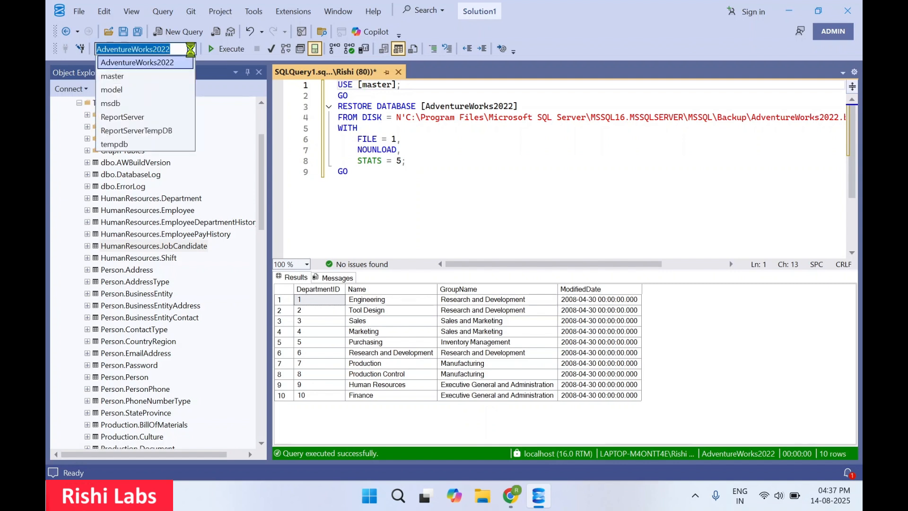
pyautogui.click(457, 93)
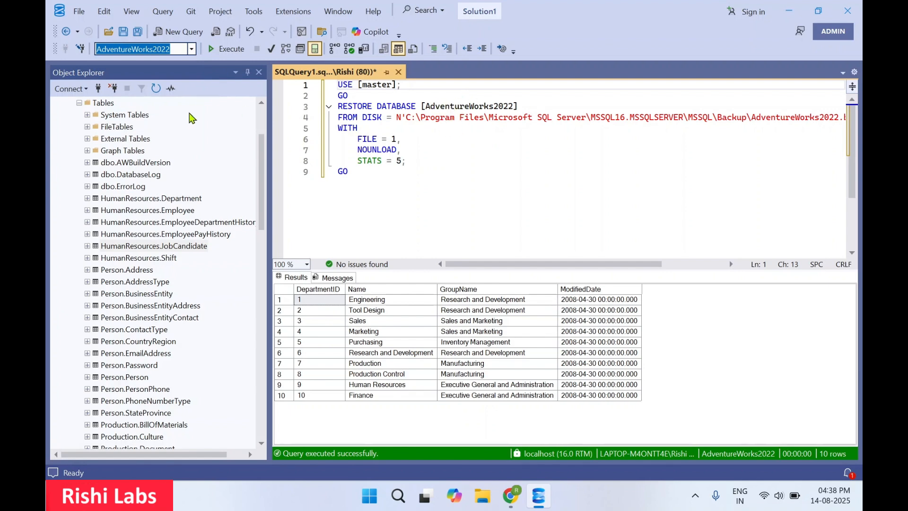
pyautogui.scroll(3, 186, 124)
pyautogui.doubleClick(120, 175)
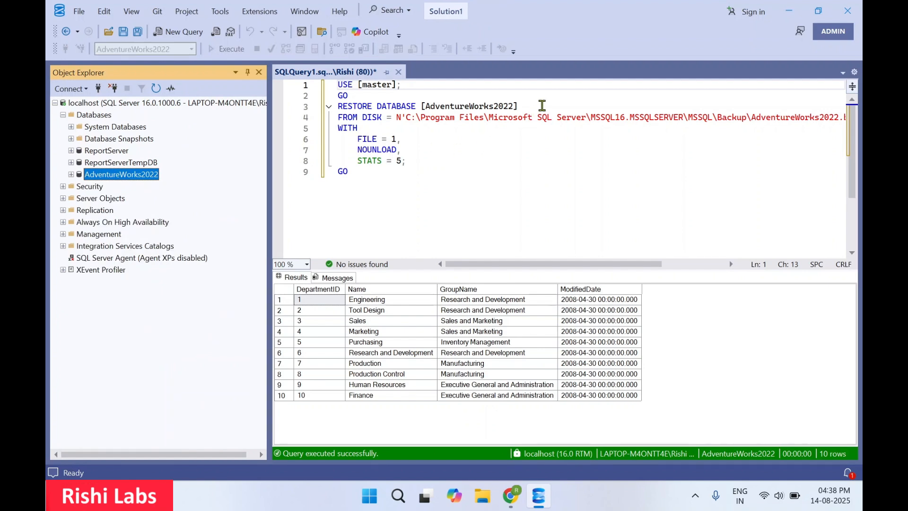
pyautogui.click(542, 107)
# Check the browser's recent download history for the downloaded backup file names.
pyautogui.hotkey('alt', 'Tab')
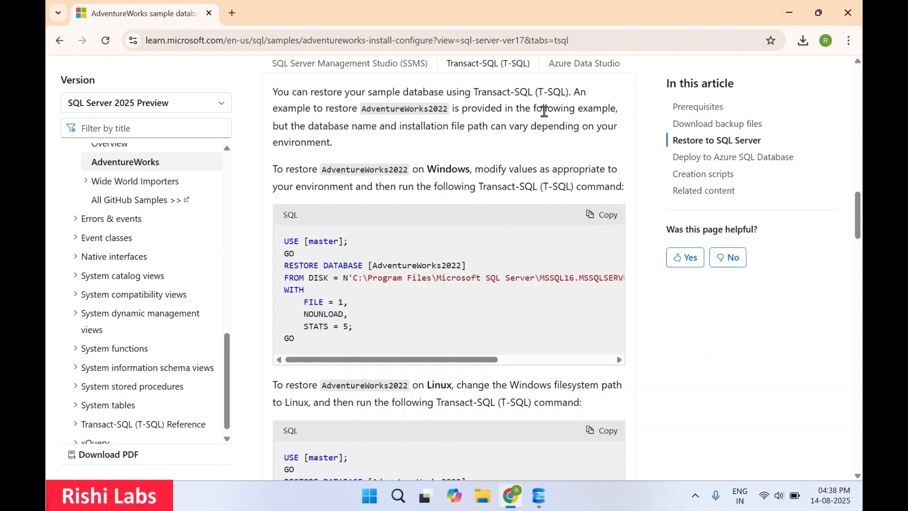
pyautogui.scroll(2, 543, 109)
pyautogui.click(802, 45)
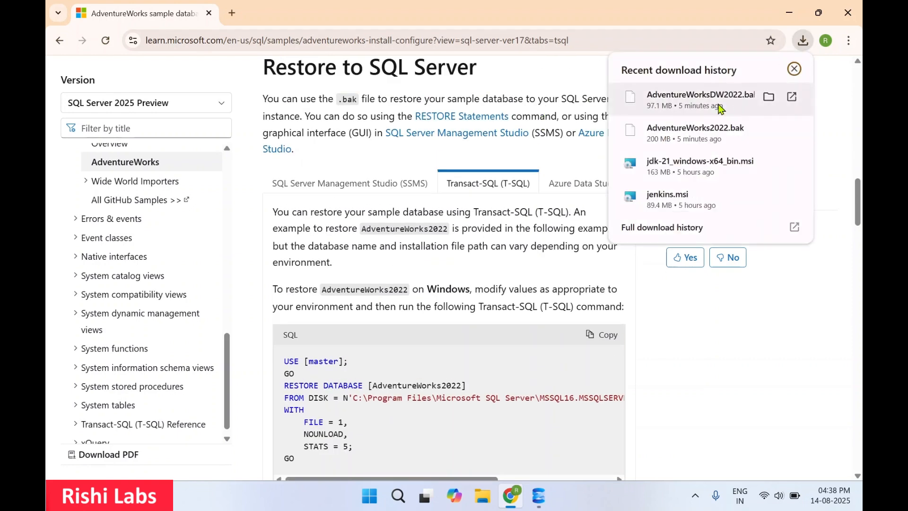
pyautogui.hotkey('alt', 'Tab')
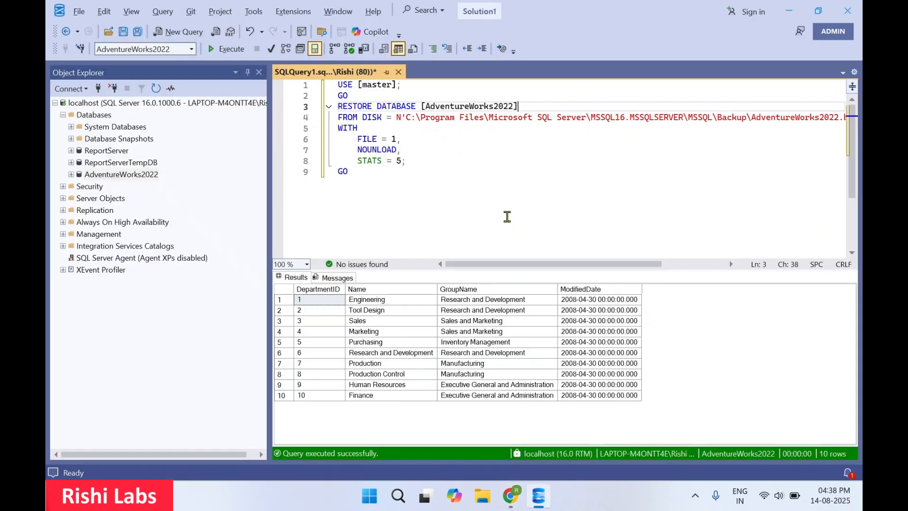
# Change the script to restore database AdventureWorksDW2022 from the AdventureWorksDW2022.bak backup file.
pyautogui.press('Left')
pyautogui.write('DW')
pyautogui.hscroll(3, 630, 213)
pyautogui.click(677, 118)
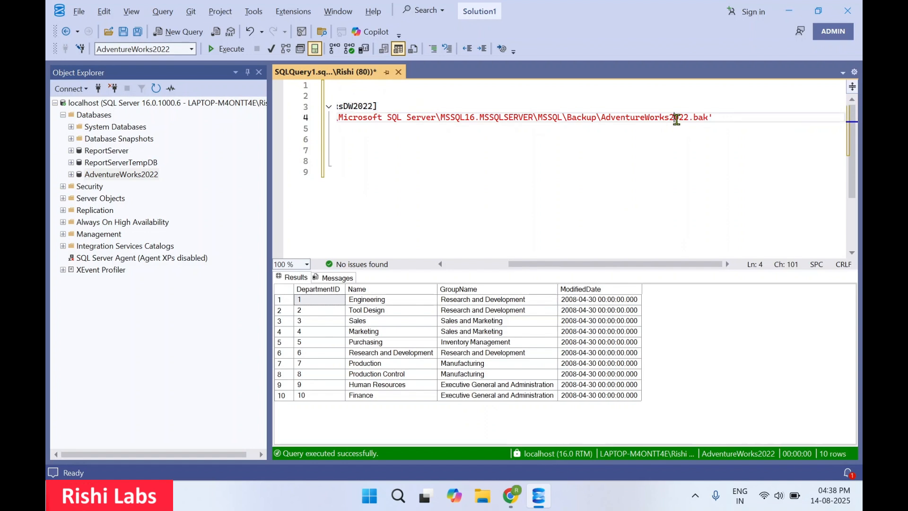
pyautogui.write('DW')
pyautogui.hscroll(-3, 742, 210)
# Select the whole restore script and execute it.
pyautogui.click(412, 201)
pyautogui.moveTo(411, 201); pyautogui.dragTo(333, 84)
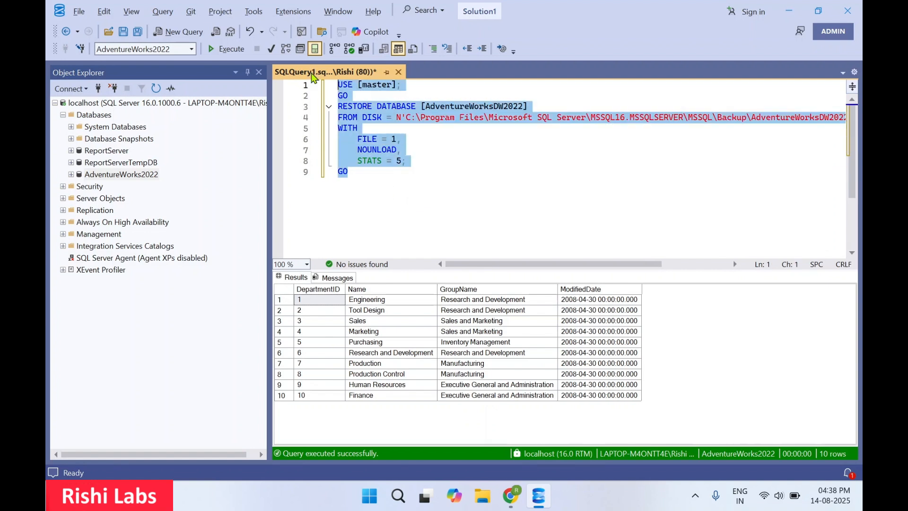
pyautogui.click(224, 50)
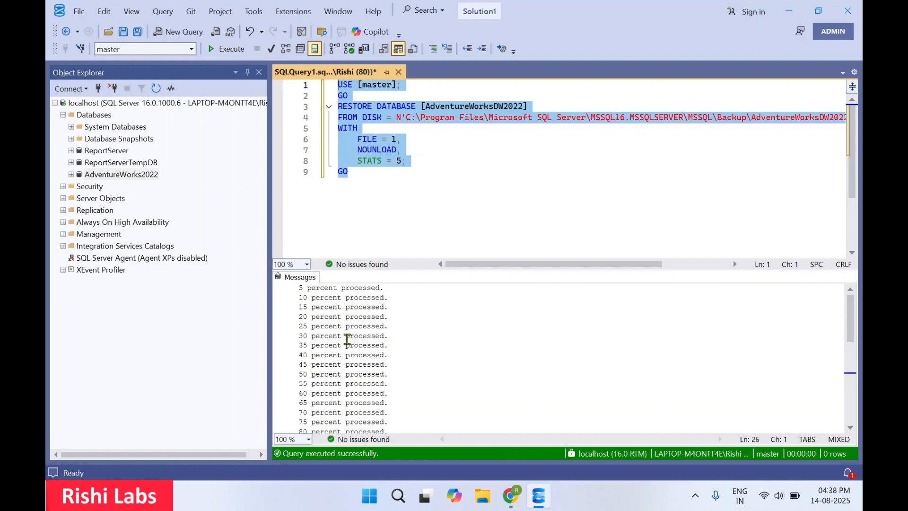
pyautogui.scroll(-4, 348, 340)
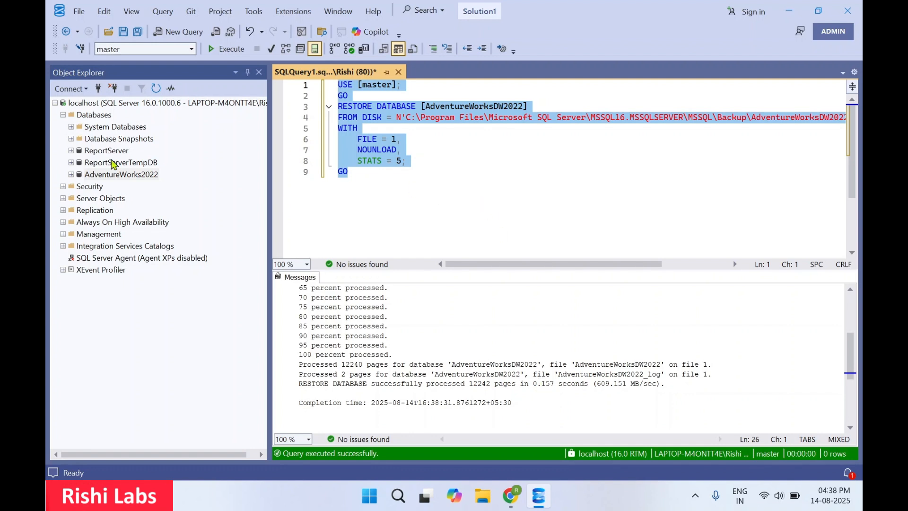
# Refresh the Databases list in Object Explorer and select AdventureWorksDW2022.
pyautogui.click(122, 163)
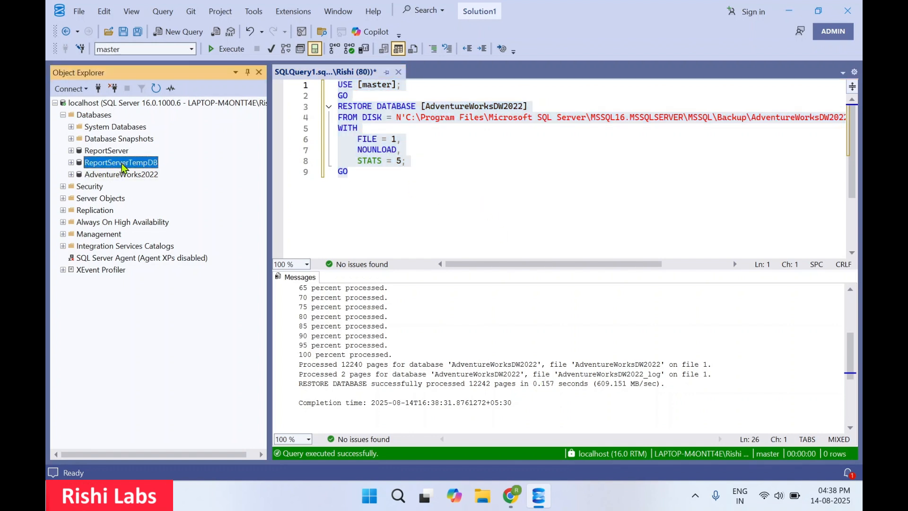
pyautogui.click(90, 116)
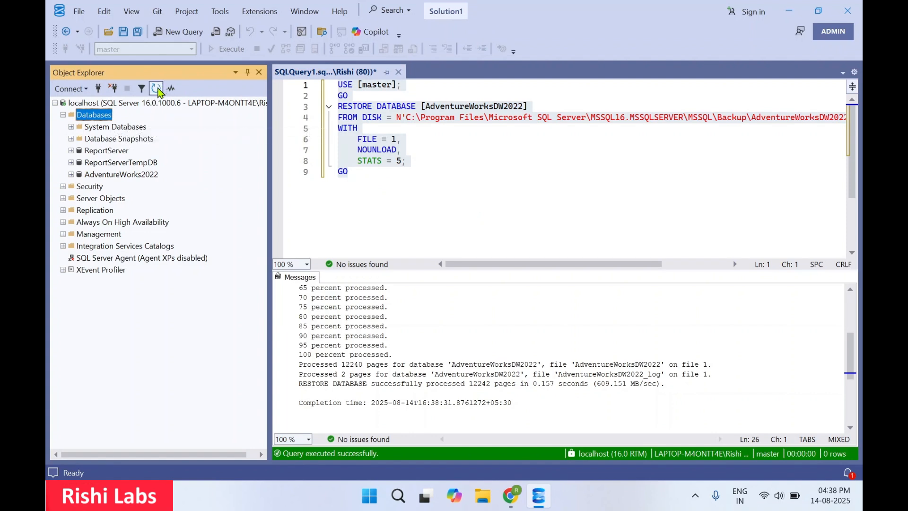
pyautogui.click(156, 89)
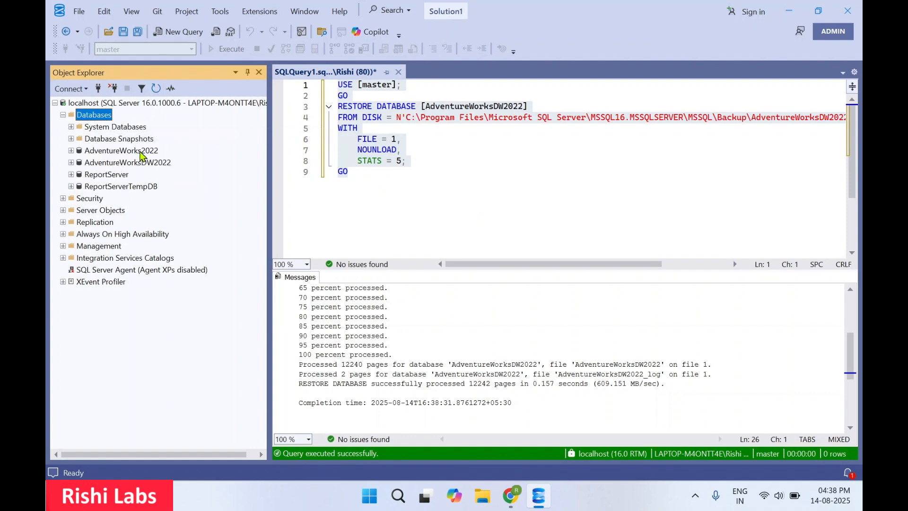
pyautogui.click(141, 151)
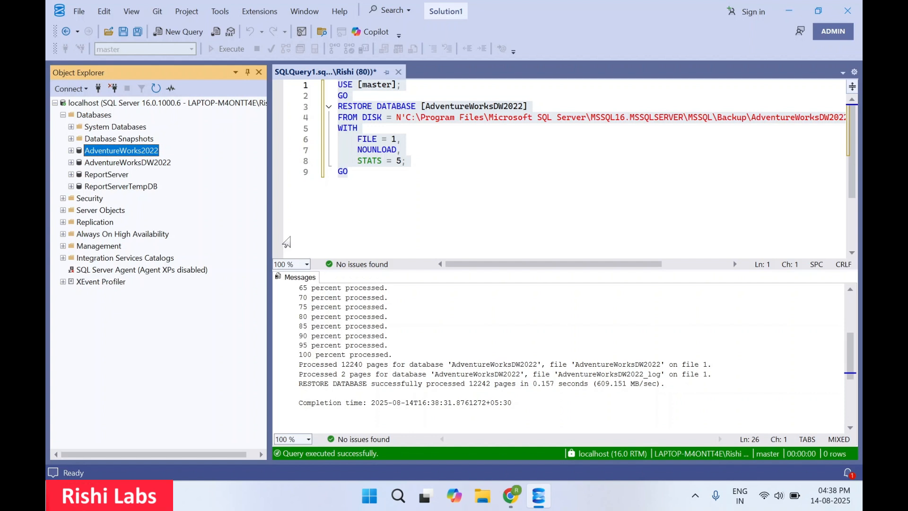
pyautogui.press('Down')
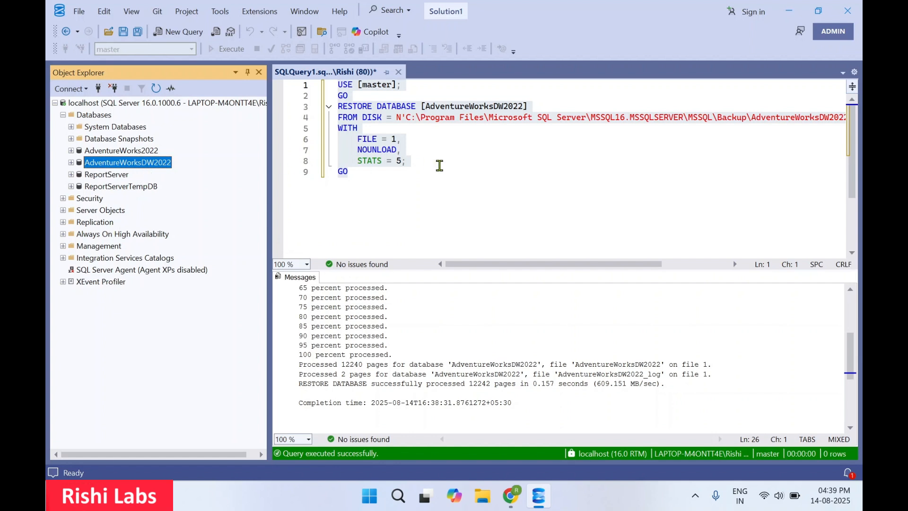
# Expand AdventureWorksDW2022 and browse its tables, then collapse the database.
pyautogui.click(442, 164)
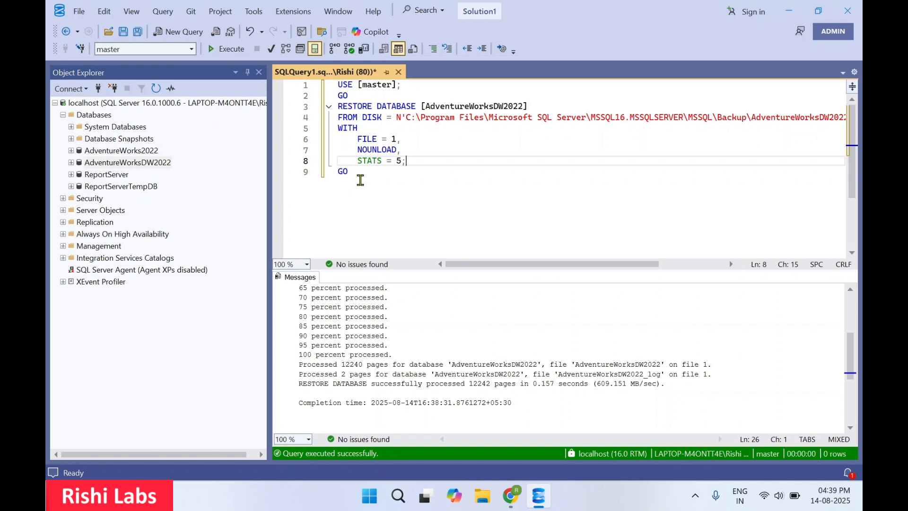
pyautogui.click(365, 194)
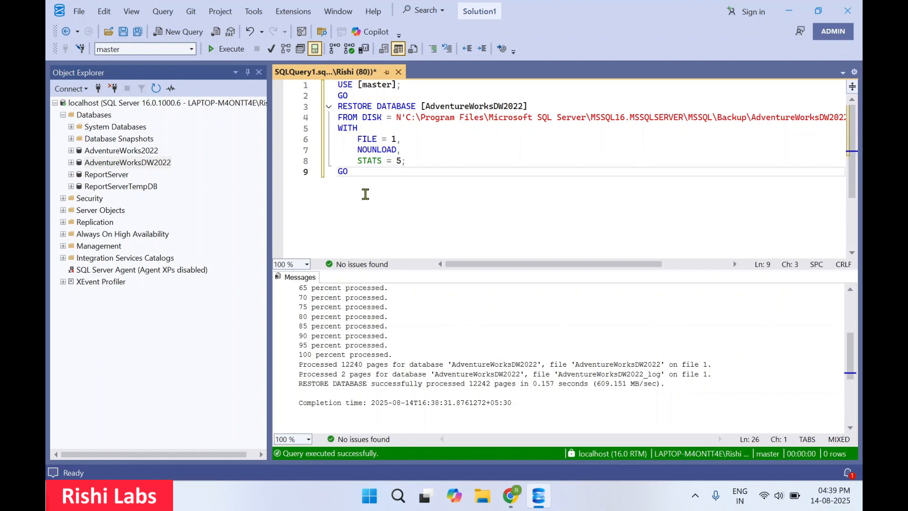
pyautogui.doubleClick(114, 165)
pyautogui.press('Down')
pyautogui.press('Down')
pyautogui.press('Right')
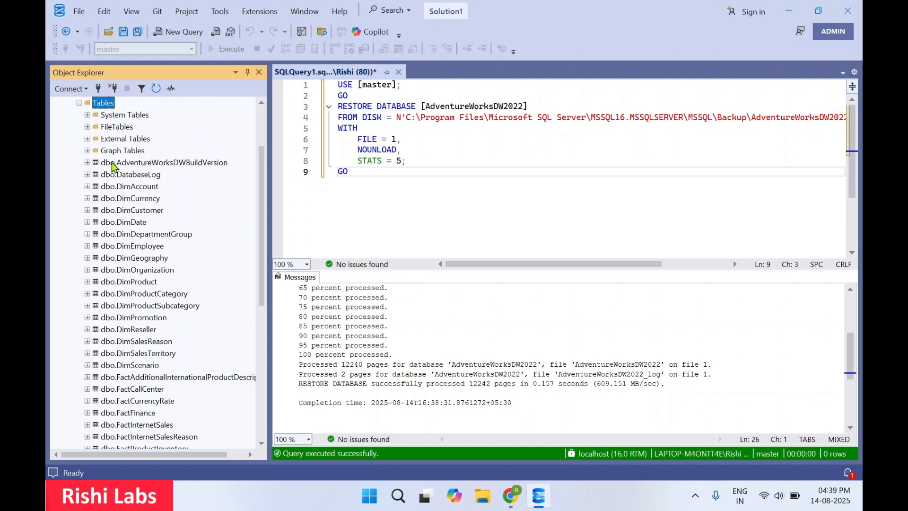
pyautogui.press('Down')
pyautogui.press('Down')
pyautogui.press('Down')
pyautogui.press('Down')
pyautogui.press('Down')
pyautogui.press('Down')
pyautogui.press('Down')
pyautogui.press('Down')
pyautogui.press('Down')
pyautogui.press('Down')
pyautogui.press('Down')
pyautogui.press('Down')
pyautogui.press('Down')
pyautogui.press('Down')
pyautogui.press('Down')
pyautogui.press('Down')
pyautogui.press('Down')
pyautogui.press('Down')
pyautogui.press('Down')
pyautogui.press('Down')
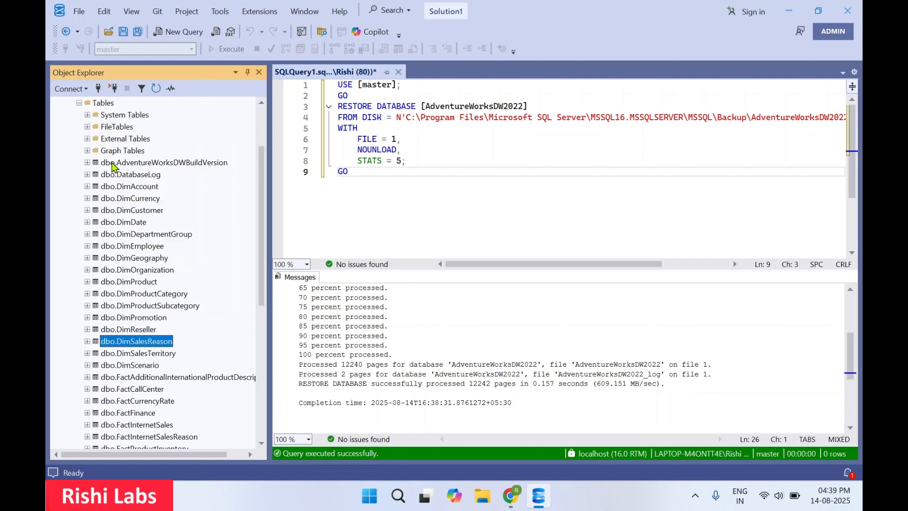
pyautogui.scroll(-6, 112, 163)
pyautogui.scroll(9, 112, 163)
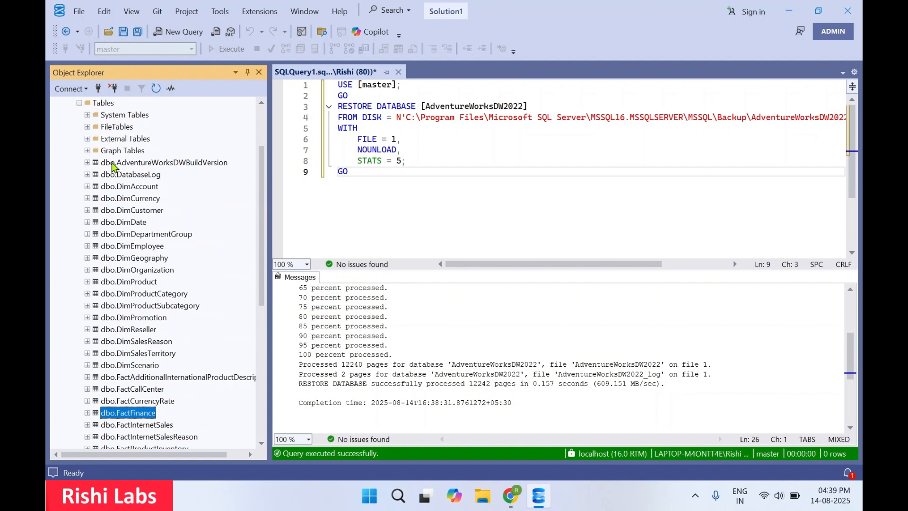
pyautogui.click(124, 165)
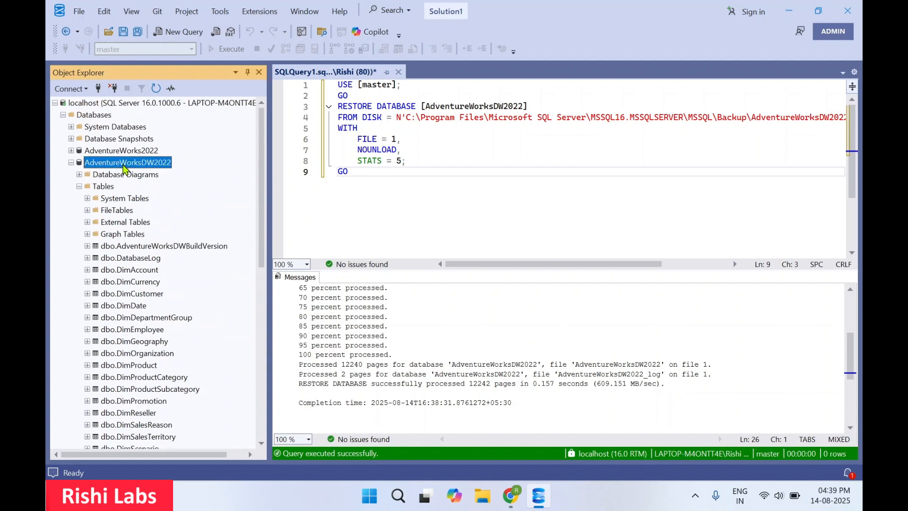
pyautogui.press('Left')
# Minimize all windows to show the desktop.
pyautogui.click(500, 232)
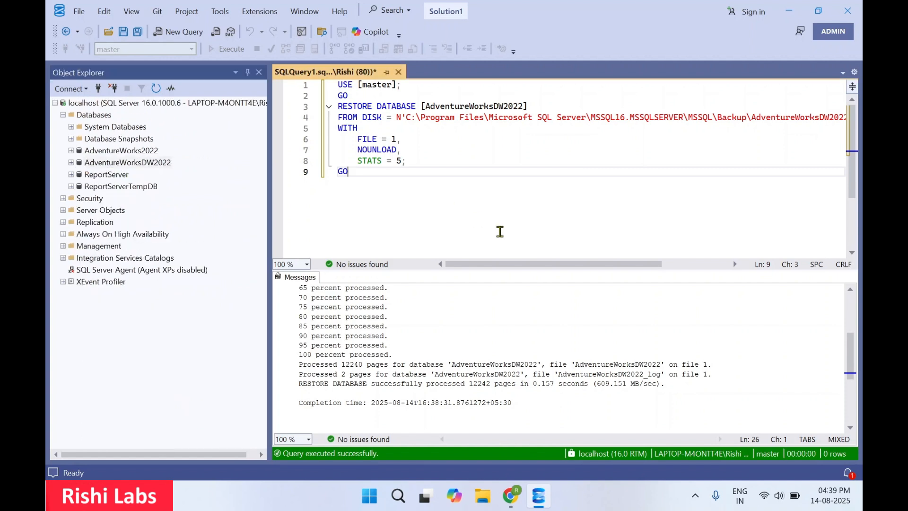
pyautogui.press('super+d')
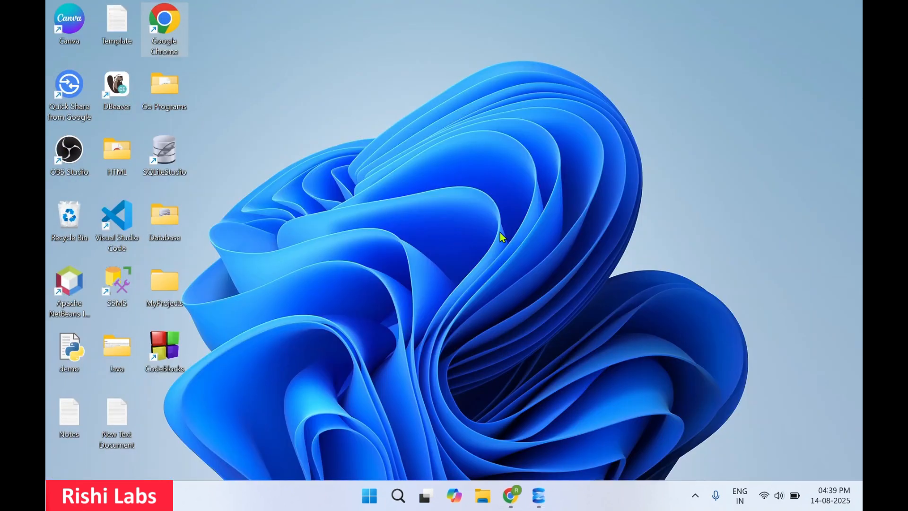